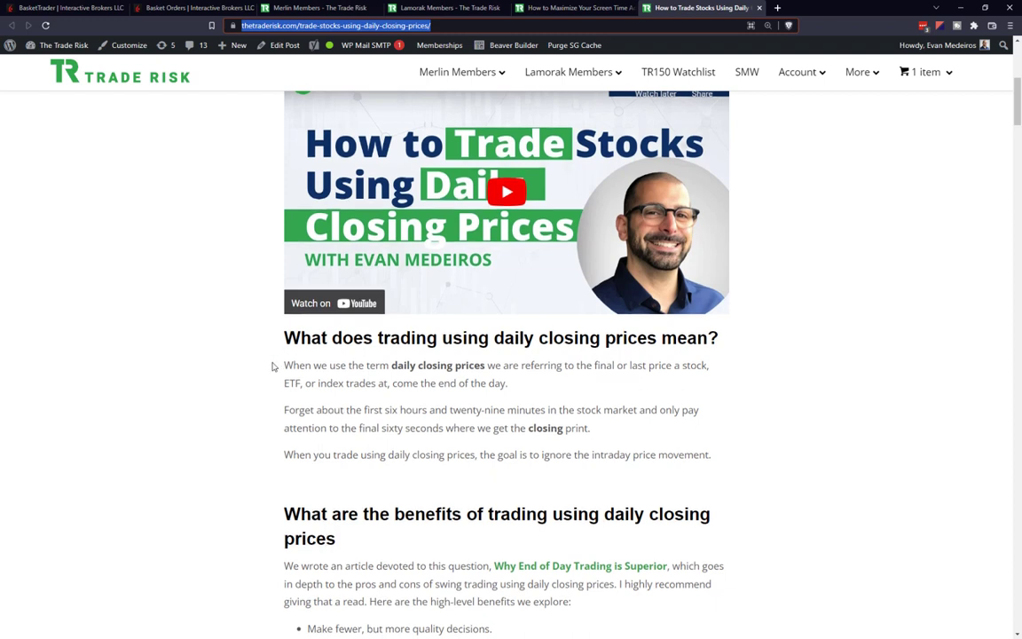
Skim the screen-time-adjusted returns article, then go to the BasketTrader | Interactive Brokers page
{"action": "scroll", "coordinate": [275, 359], "scroll_direction": "down", "scroll_amount": 2}
{"action": "scroll", "coordinate": [266, 341], "scroll_direction": "down", "scroll_amount": 1}
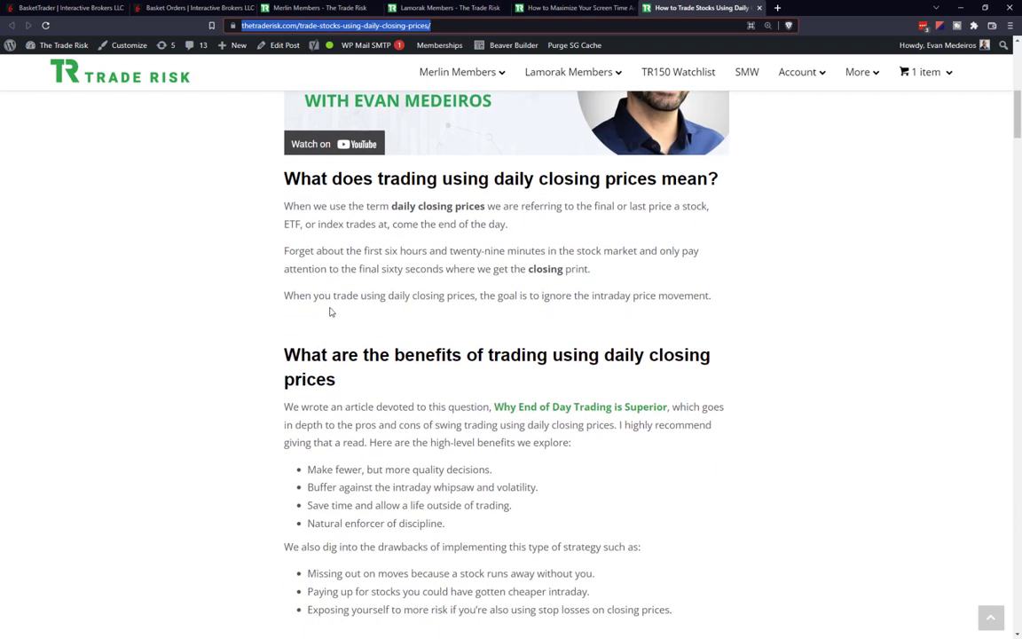
{"action": "left_click", "coordinate": [607, 7]}
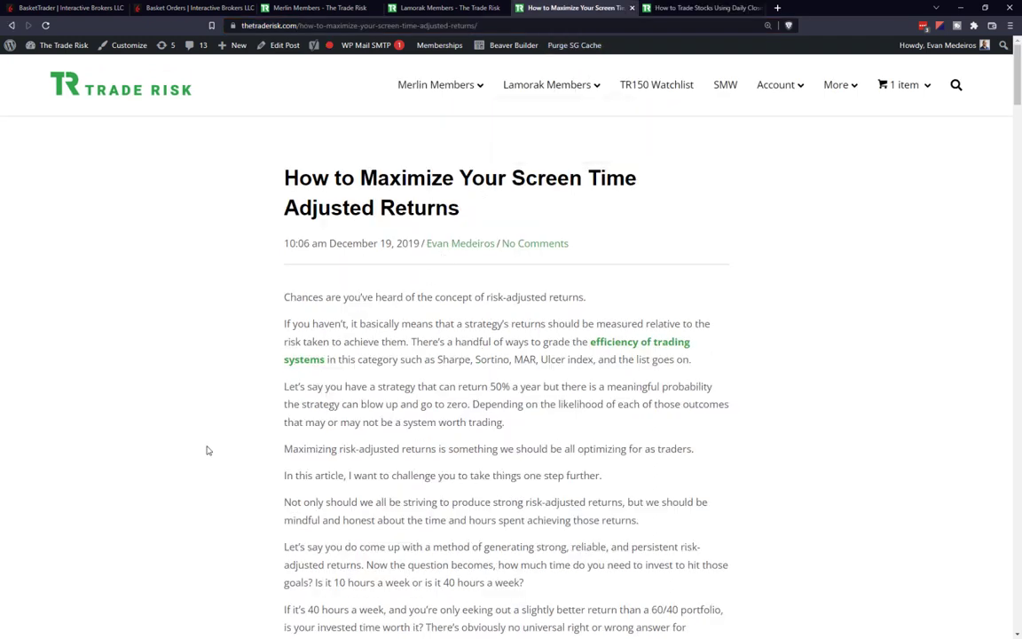
{"action": "scroll", "coordinate": [206, 451], "scroll_direction": "down", "scroll_amount": 3}
{"action": "scroll", "coordinate": [250, 346], "scroll_direction": "down", "scroll_amount": 1}
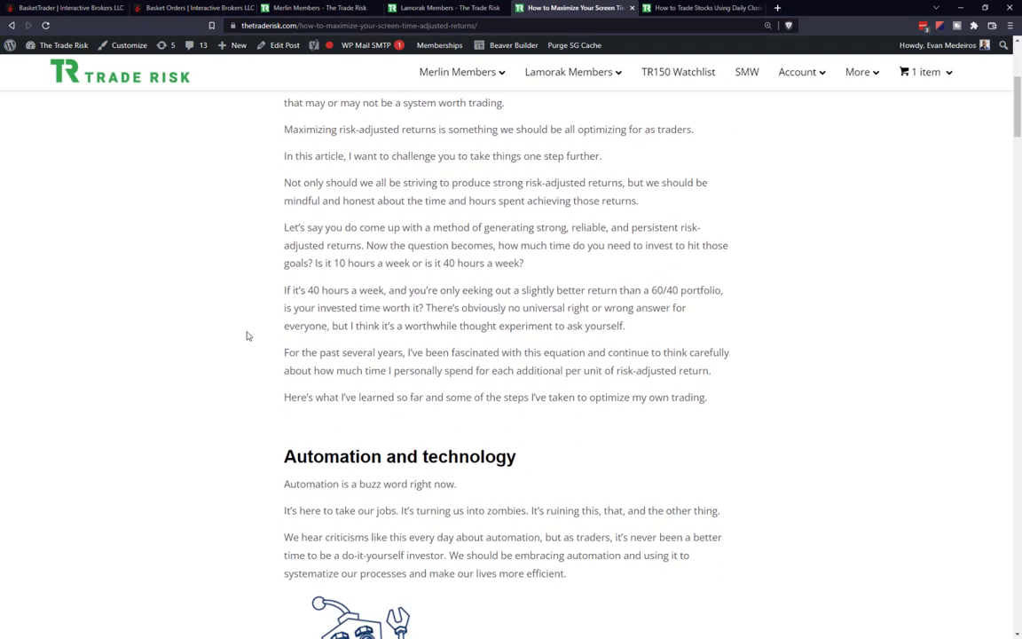
{"action": "scroll", "coordinate": [224, 310], "scroll_direction": "down", "scroll_amount": 2}
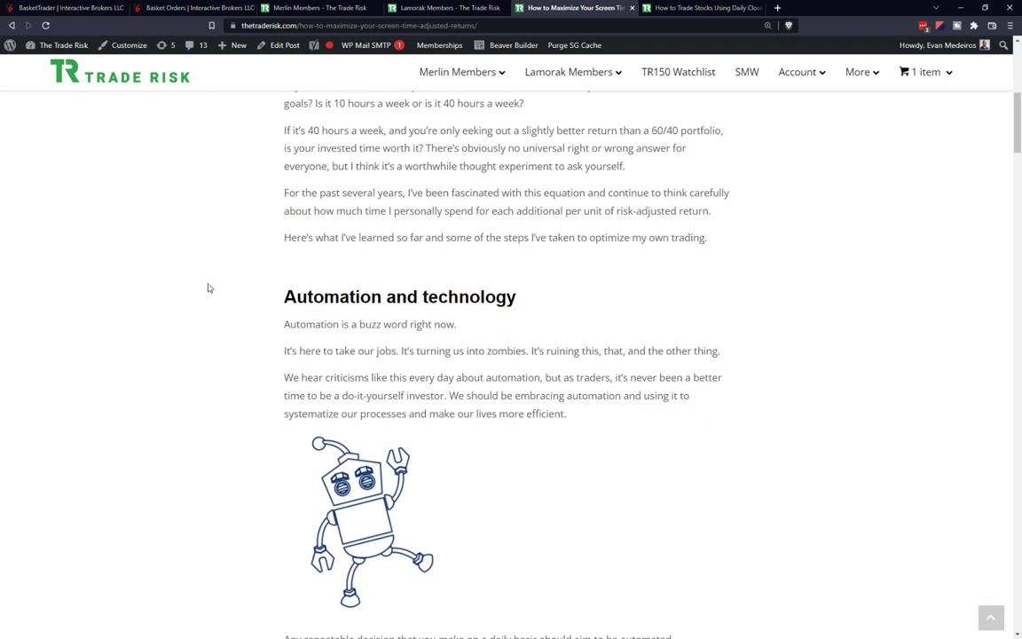
{"action": "scroll", "coordinate": [205, 287], "scroll_direction": "down", "scroll_amount": 5}
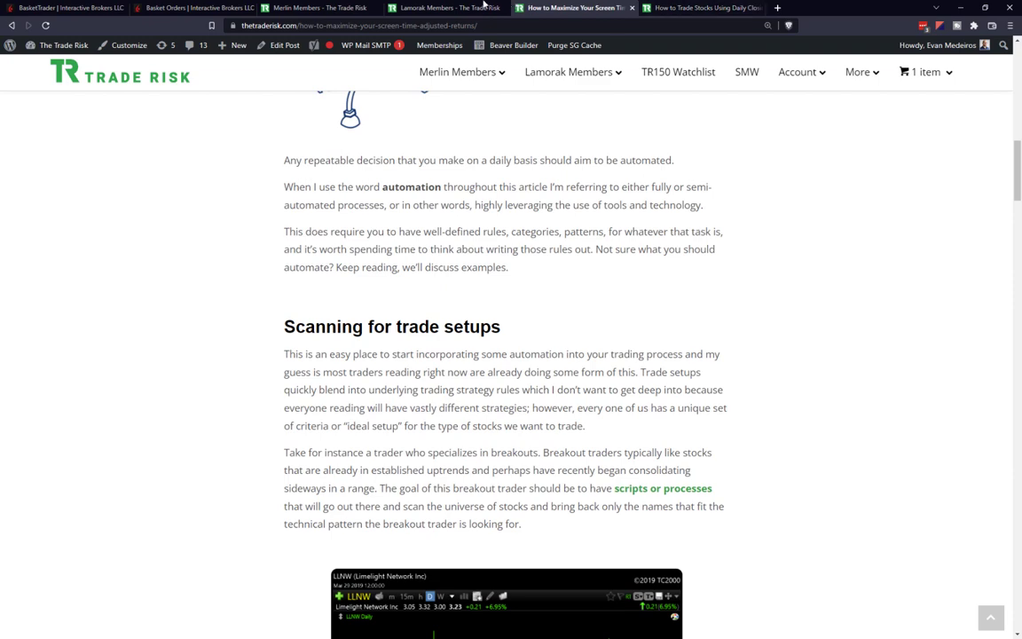
{"action": "left_click", "coordinate": [225, 6]}
{"action": "left_click", "coordinate": [67, 7]}
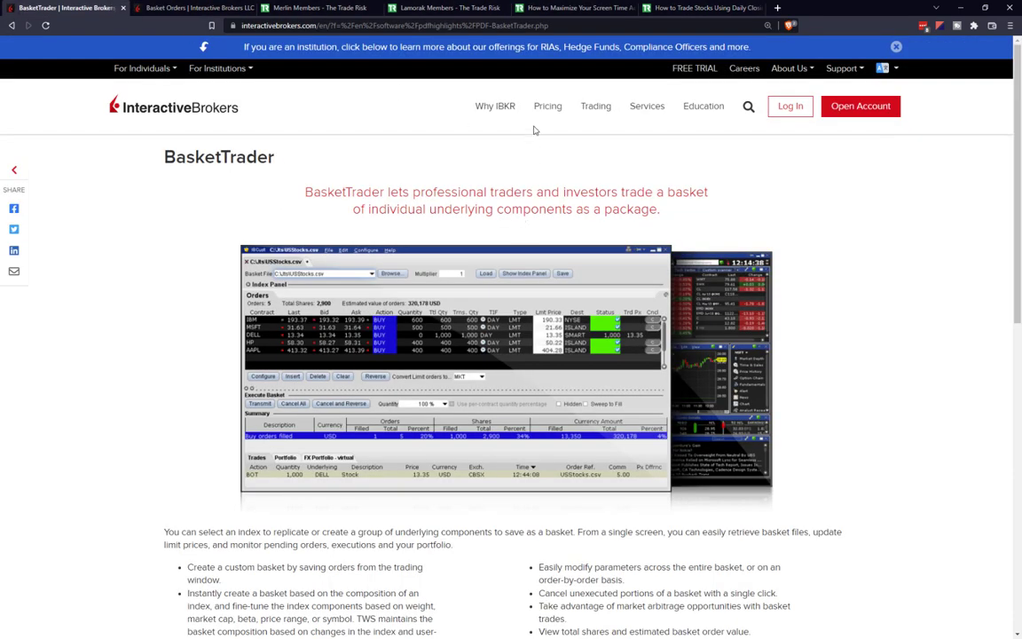
Open the Lamorak Member Dashboard and highlight its title and subtitle
{"action": "left_click", "coordinate": [448, 8]}
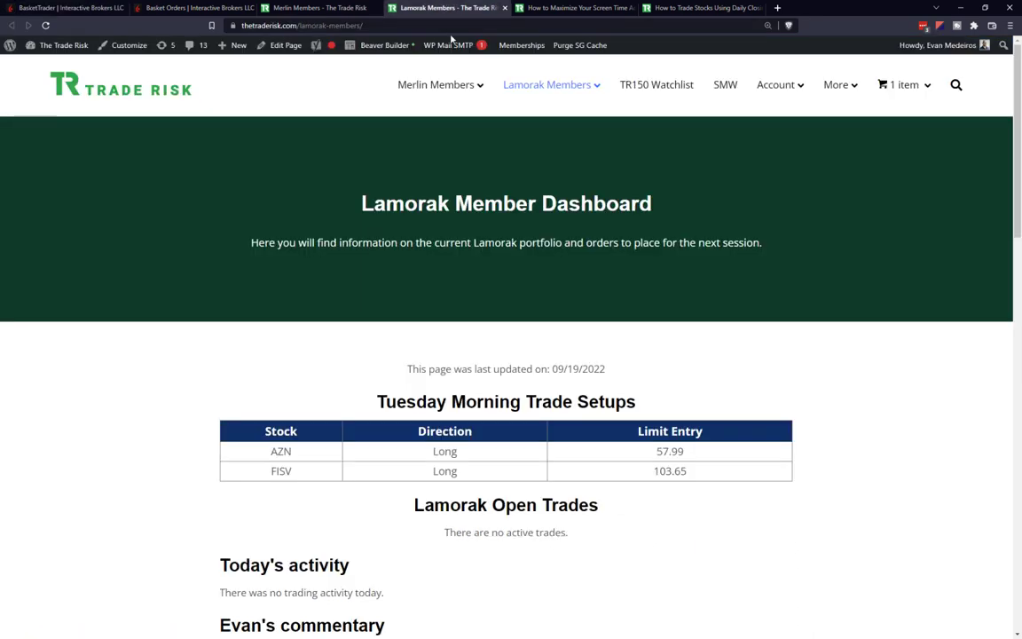
{"action": "mouse_move", "coordinate": [477, 92]}
{"action": "left_click_drag", "start_coordinate": [360, 203], "coordinate": [611, 271]}
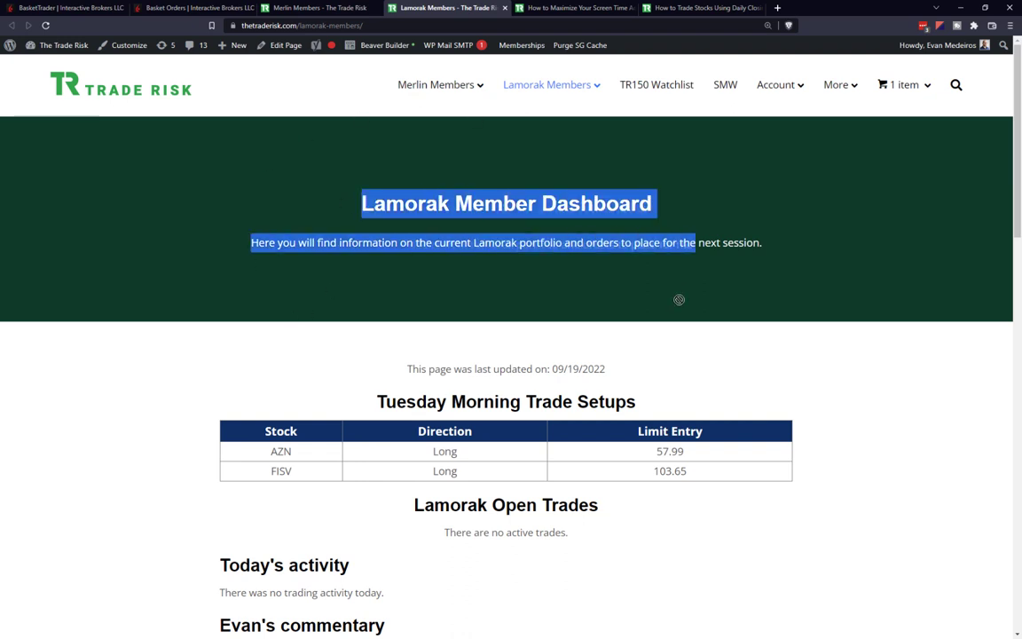
{"action": "left_click", "coordinate": [599, 236]}
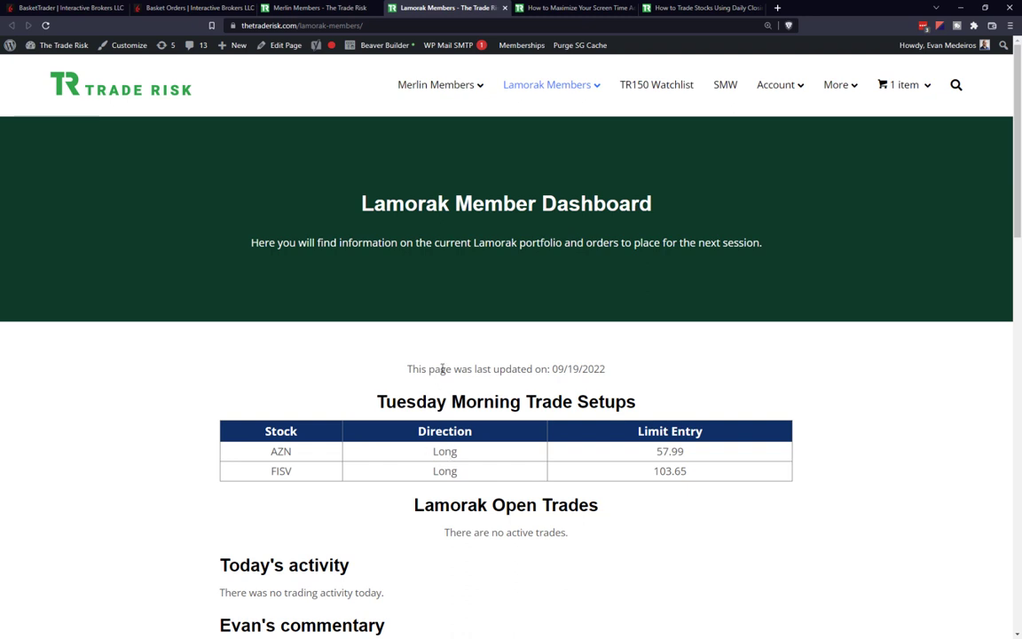
Highlight the dashboard from the title to the AZN entry, plus the last-updated line
{"action": "left_click_drag", "start_coordinate": [342, 201], "coordinate": [730, 450]}
{"action": "left_click", "coordinate": [750, 503]}
{"action": "double_click", "coordinate": [536, 369]}
{"action": "left_click", "coordinate": [536, 369]}
Highlight the trade setups table rows for AZN at 57.99 and FISV at 103.65
{"action": "left_click_drag", "start_coordinate": [270, 451], "coordinate": [707, 468]}
{"action": "left_click", "coordinate": [710, 472]}
{"action": "left_click_drag", "start_coordinate": [701, 470], "coordinate": [362, 446]}
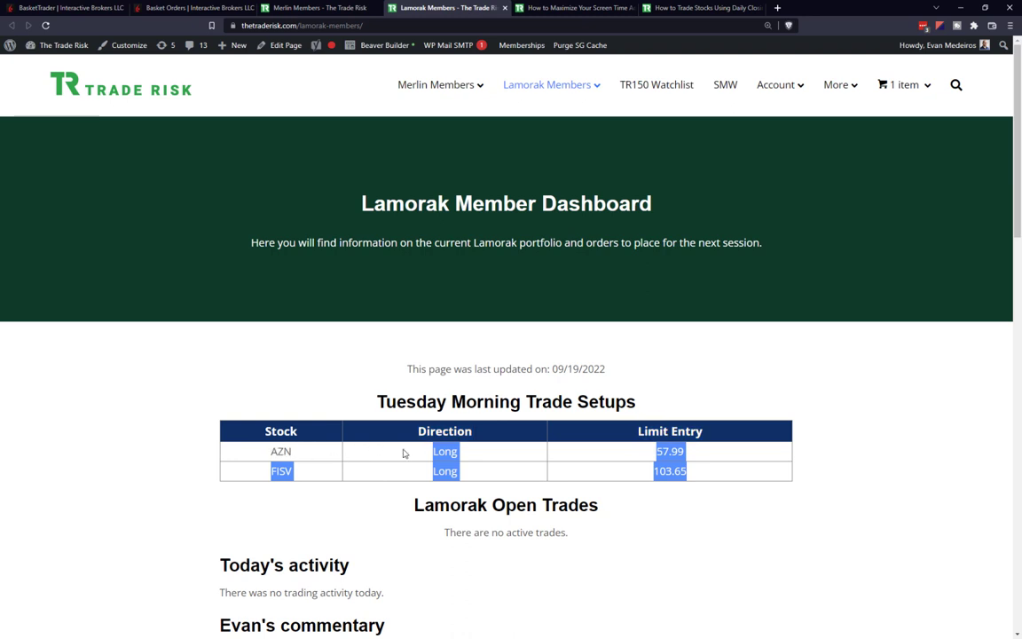
{"action": "left_click", "coordinate": [402, 456]}
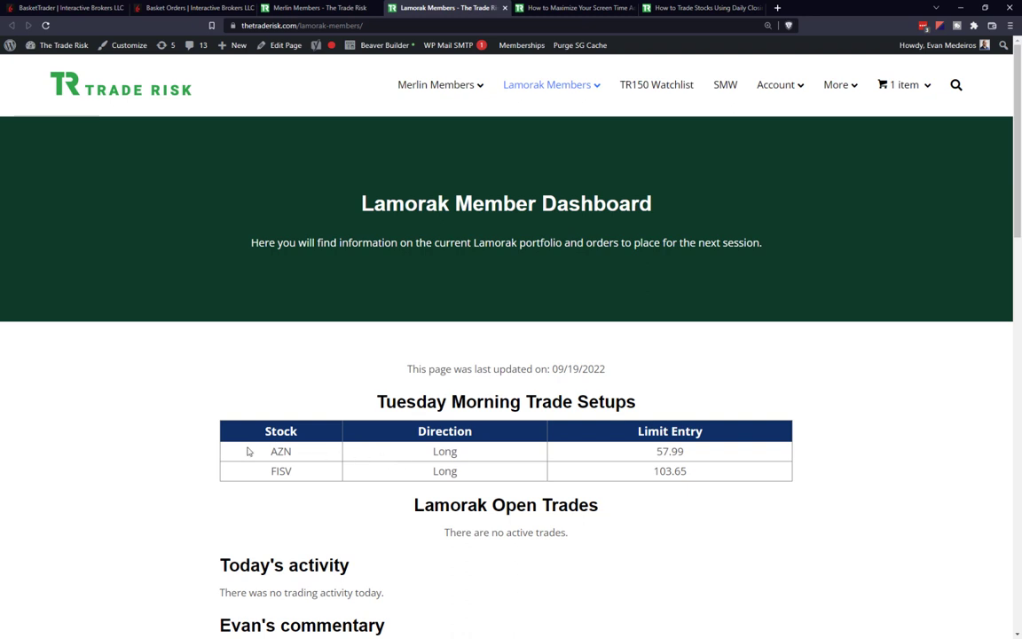
{"action": "left_click", "coordinate": [80, 5]}
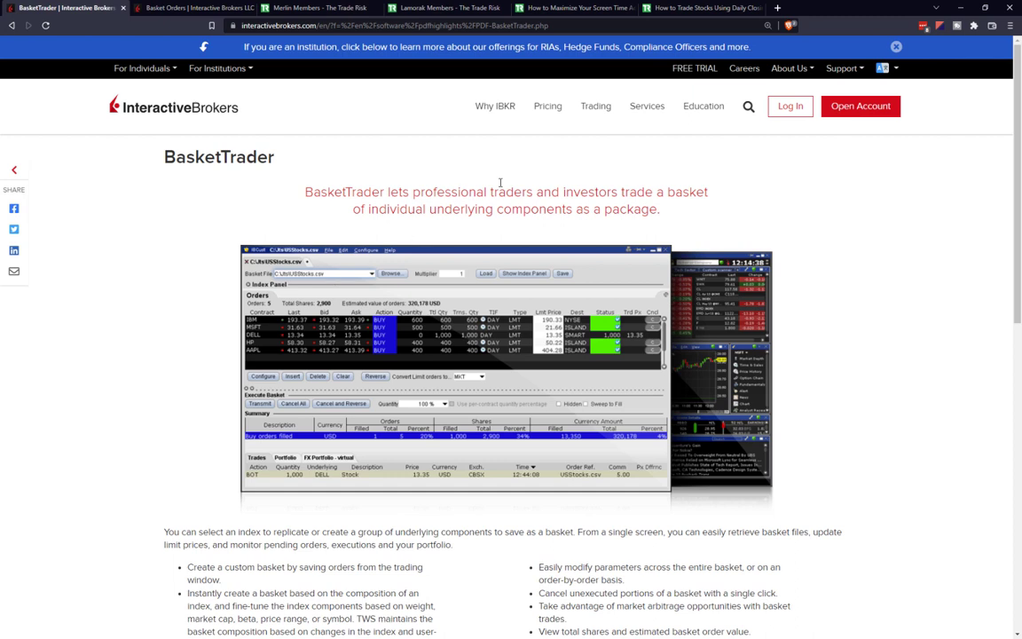
{"action": "left_click", "coordinate": [424, 6]}
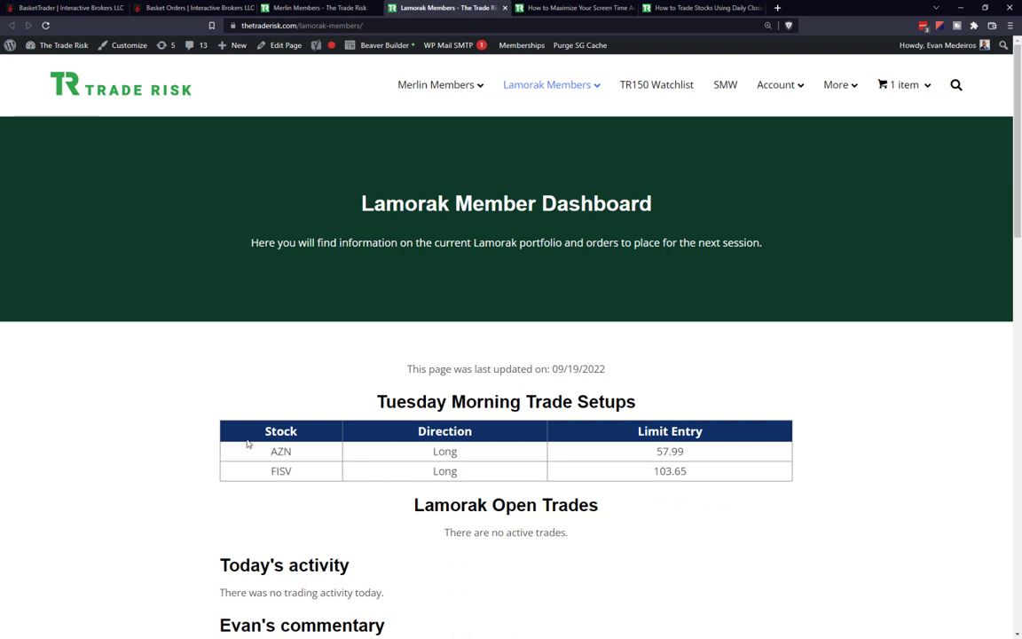
{"action": "left_click_drag", "start_coordinate": [271, 450], "coordinate": [650, 582]}
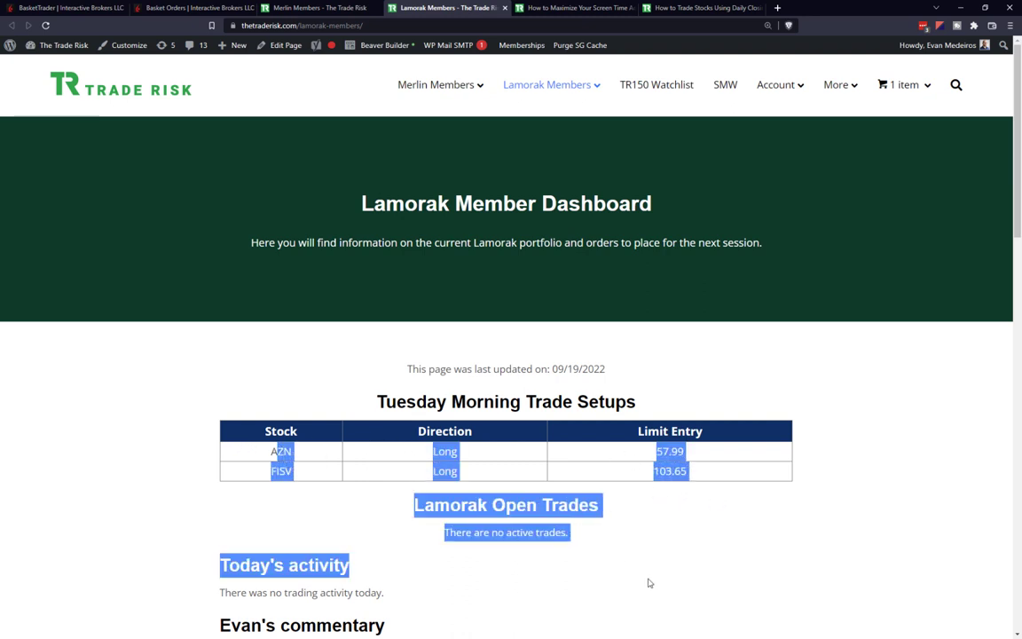
{"action": "left_click", "coordinate": [658, 587]}
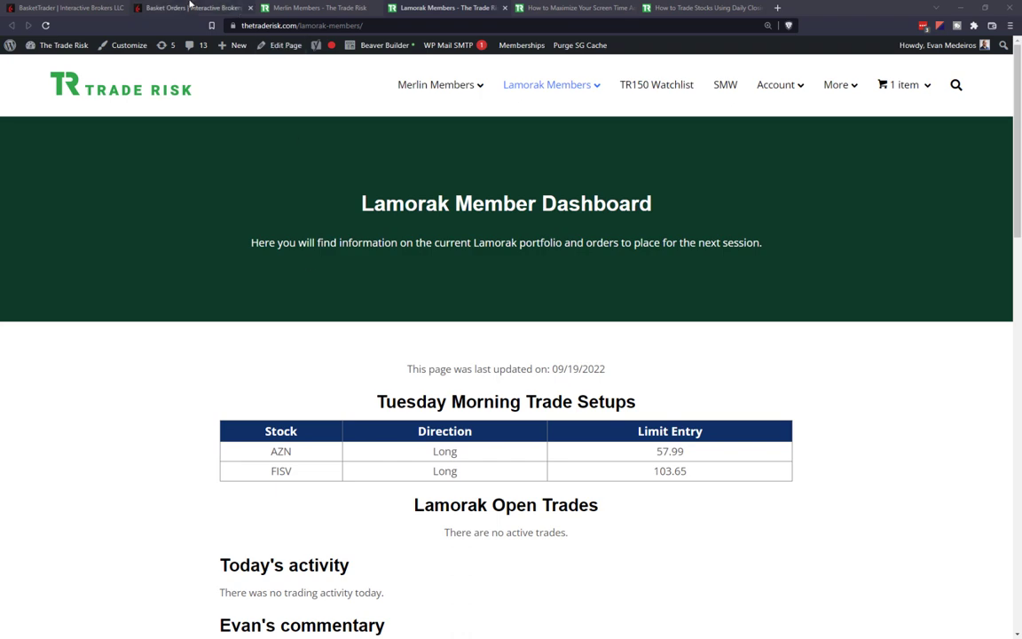
Scroll through the BasketTrader example in the Basket Orders guide
{"action": "left_click", "coordinate": [218, 9]}
{"action": "scroll", "coordinate": [217, 186], "scroll_direction": "down", "scroll_amount": 9}
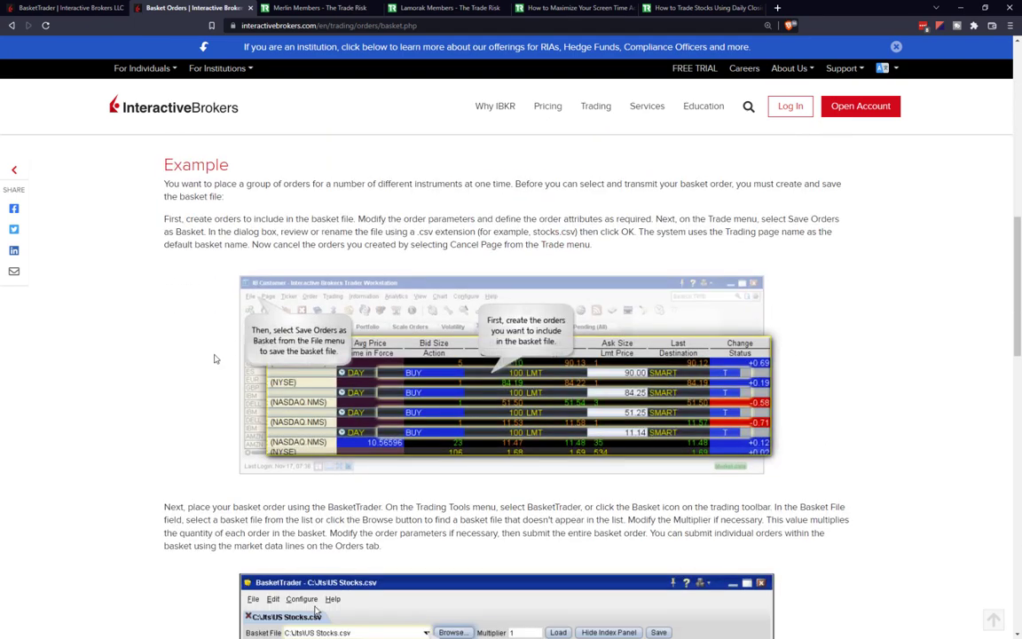
{"action": "scroll", "coordinate": [150, 334], "scroll_direction": "down", "scroll_amount": 2}
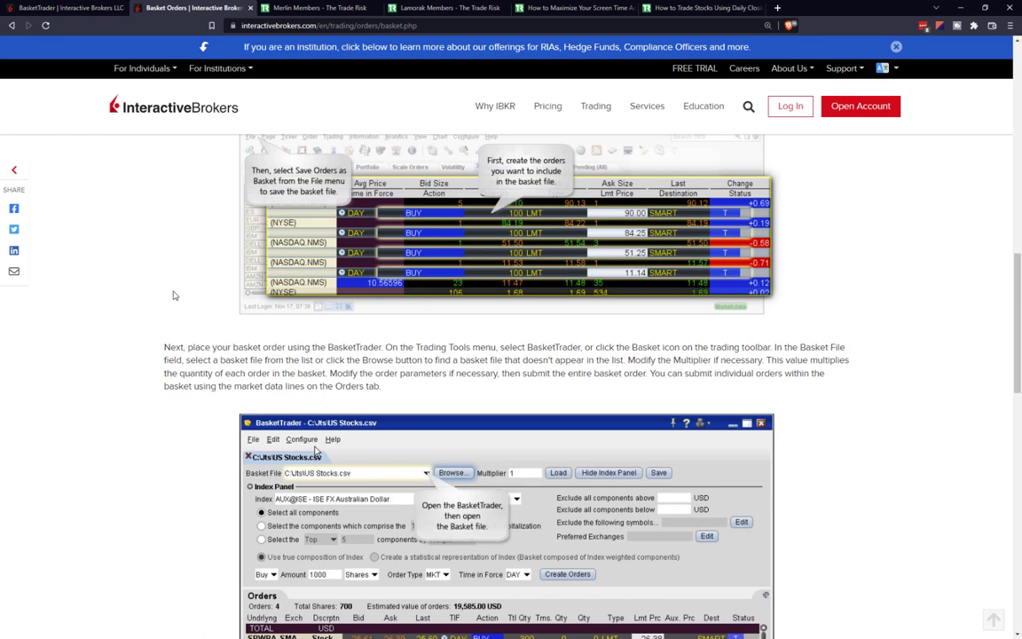
{"action": "scroll", "coordinate": [201, 298], "scroll_direction": "down", "scroll_amount": 1}
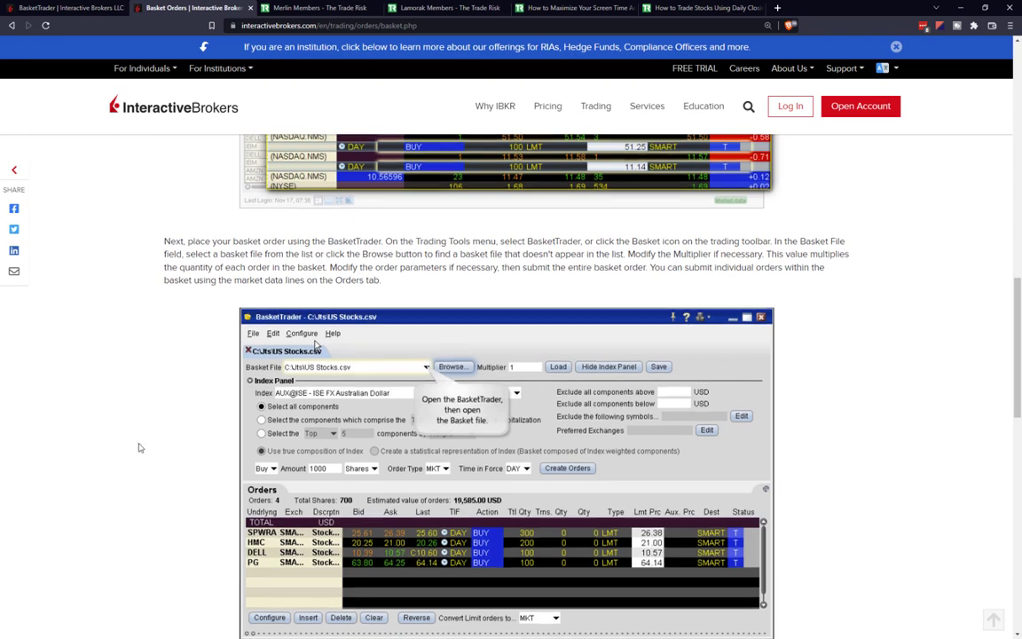
{"action": "scroll", "coordinate": [154, 408], "scroll_direction": "up", "scroll_amount": 7}
{"action": "scroll", "coordinate": [157, 470], "scroll_direction": "up", "scroll_amount": 4}
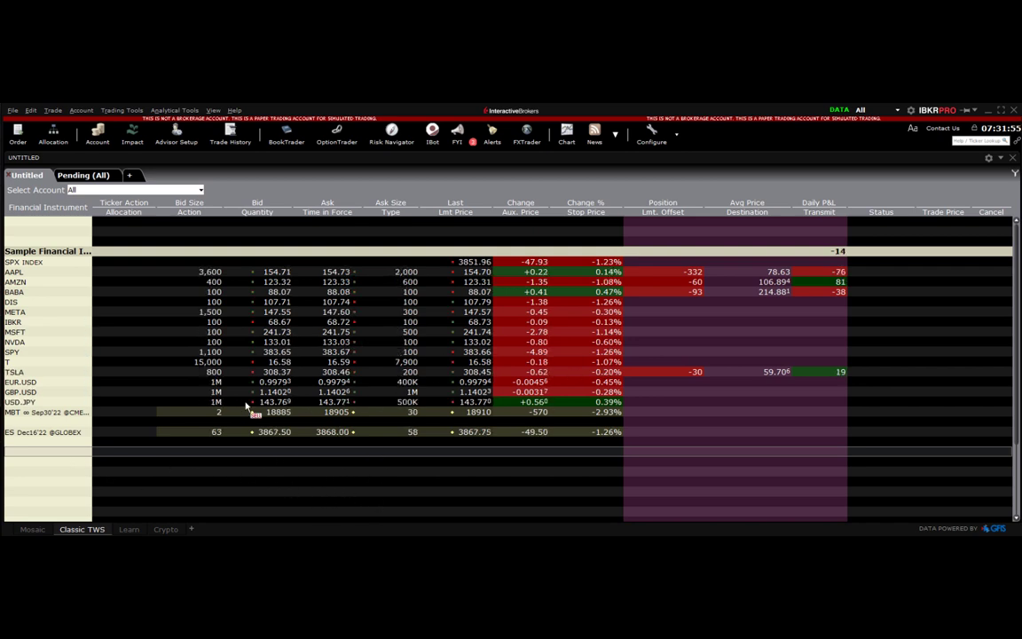
Create a new TWS page from the + tab and name it 'Basket Order Creator'
{"action": "left_click", "coordinate": [280, 432]}
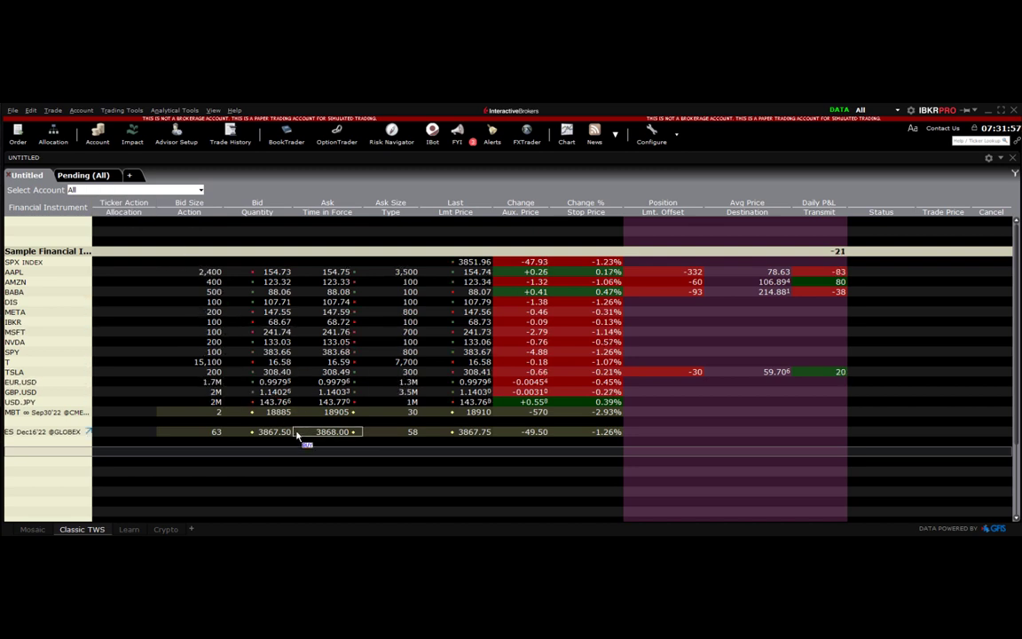
{"action": "left_click", "coordinate": [130, 177]}
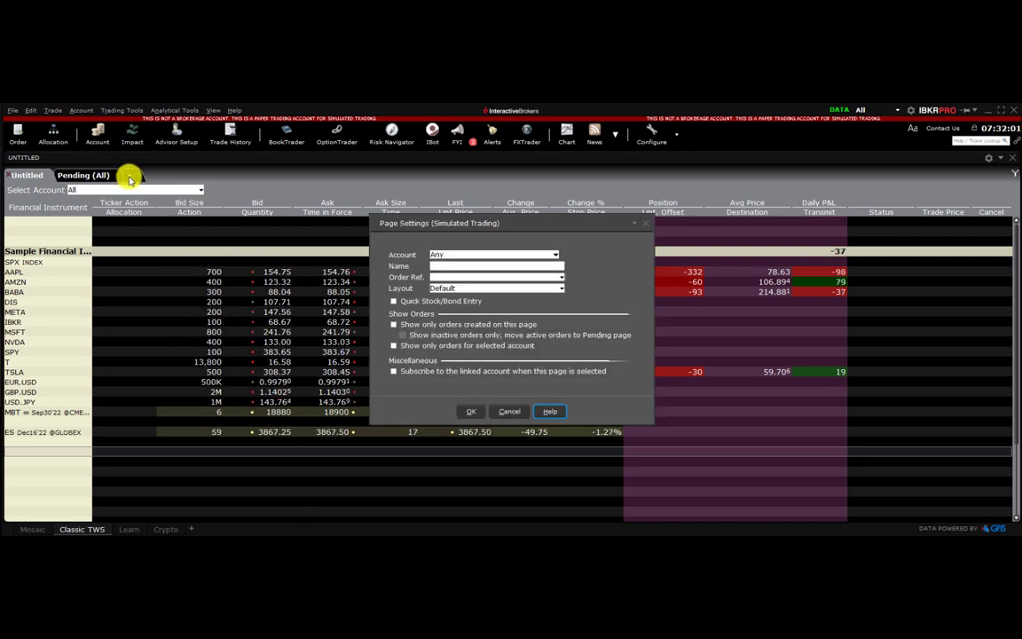
{"action": "left_click", "coordinate": [433, 266]}
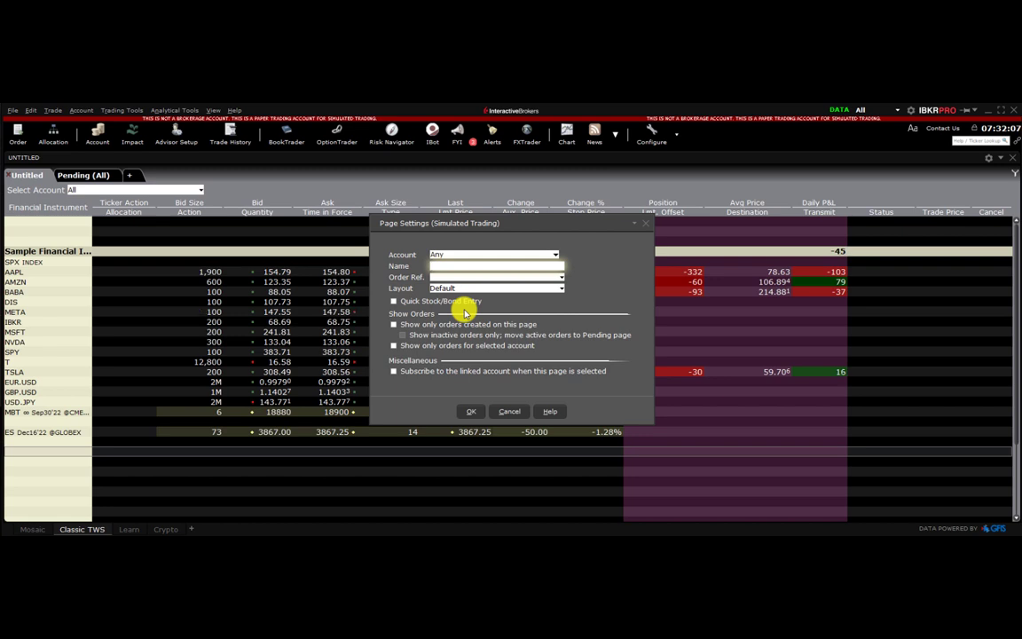
{"action": "type", "text": "Basket Order "}
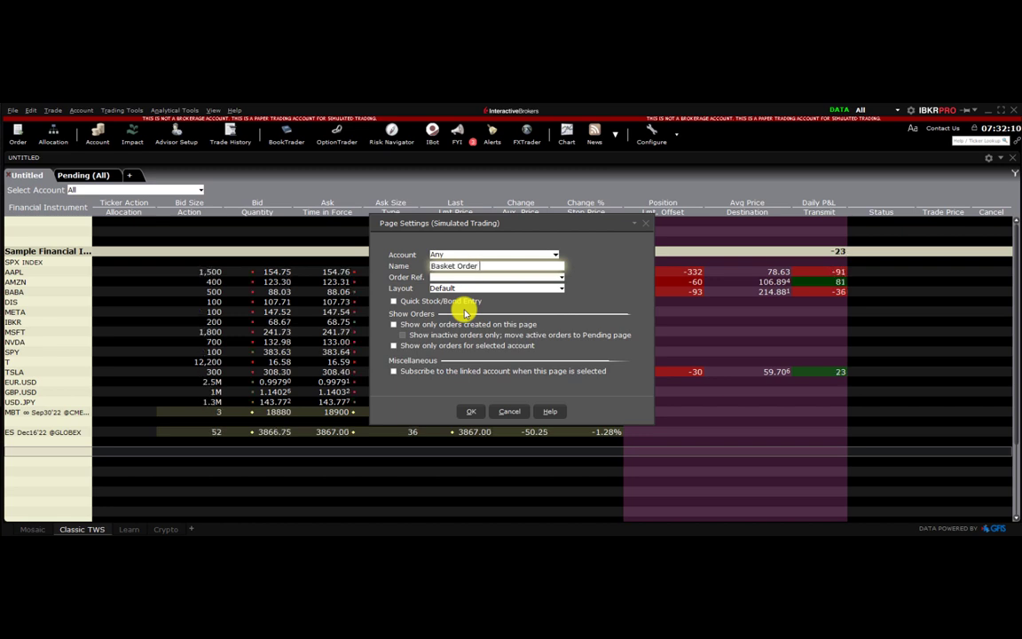
{"action": "type", "text": "Creator"}
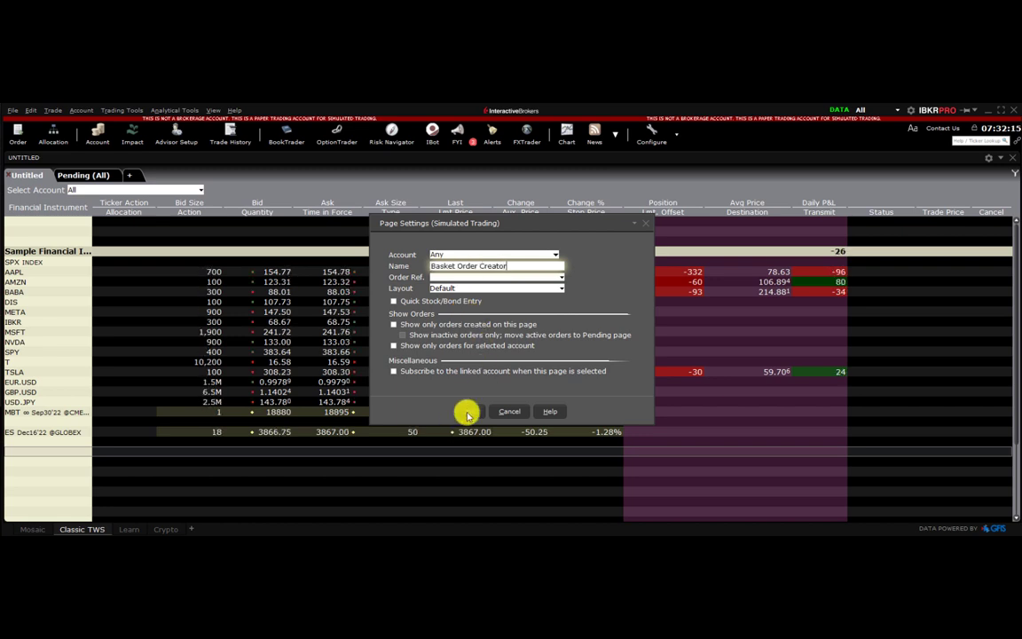
{"action": "left_click", "coordinate": [470, 412]}
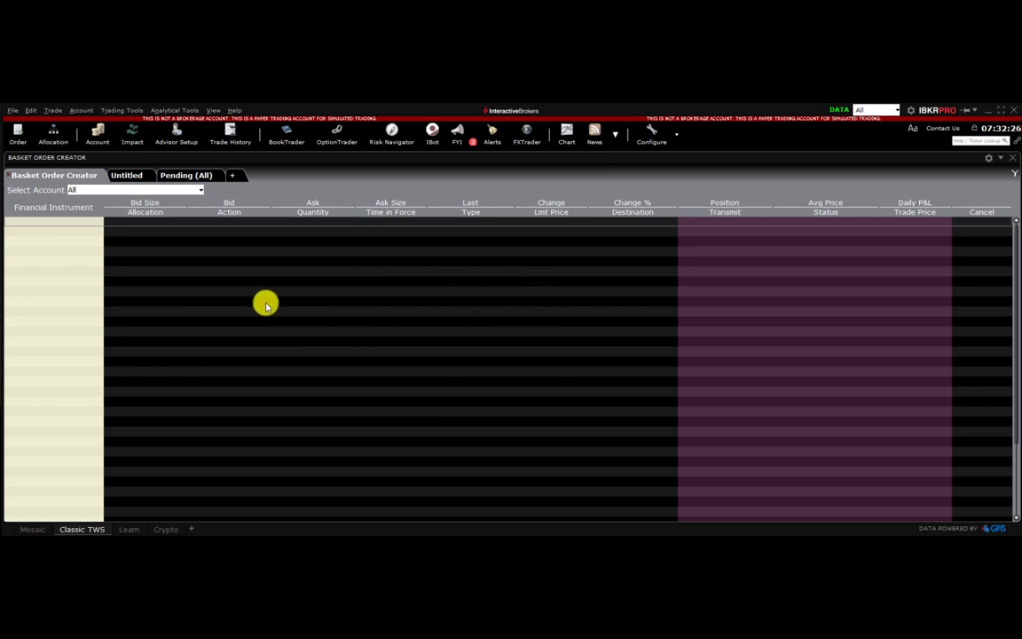
Add AAPL (Stock, SMART) as a BUY 100 DAY limit order at 154.83
{"action": "left_click", "coordinate": [40, 223]}
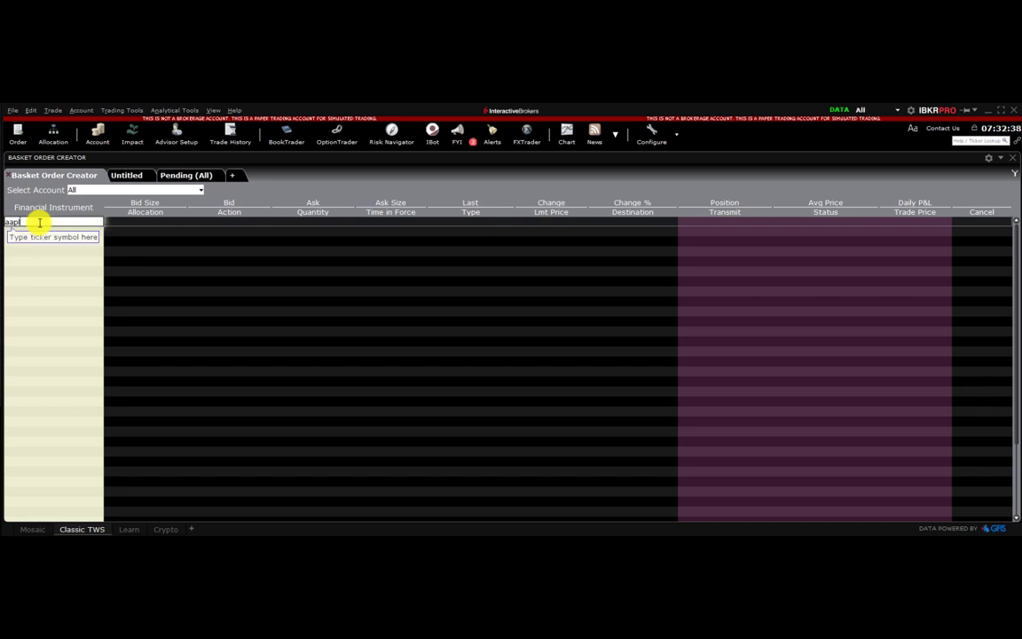
{"action": "key", "text": "Return"}
{"action": "left_click", "coordinate": [132, 237]}
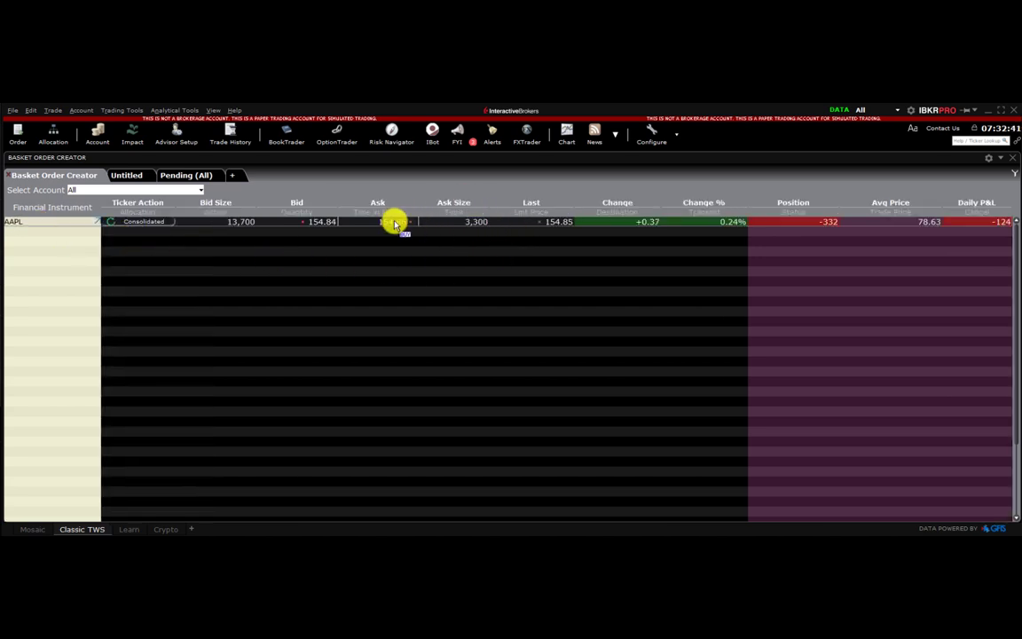
{"action": "right_click", "coordinate": [396, 222]}
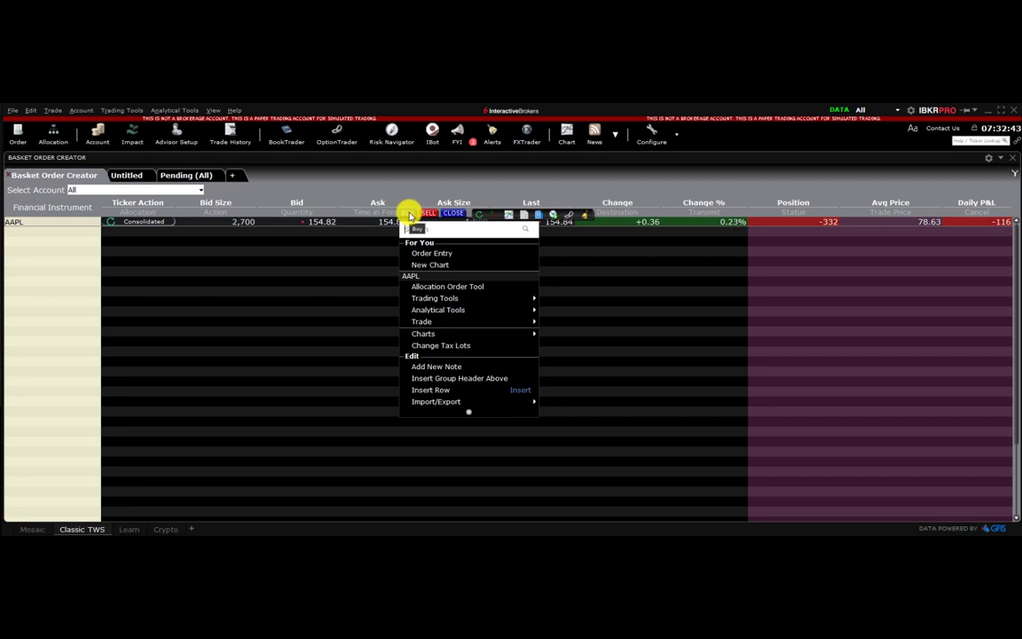
{"action": "left_click", "coordinate": [410, 216]}
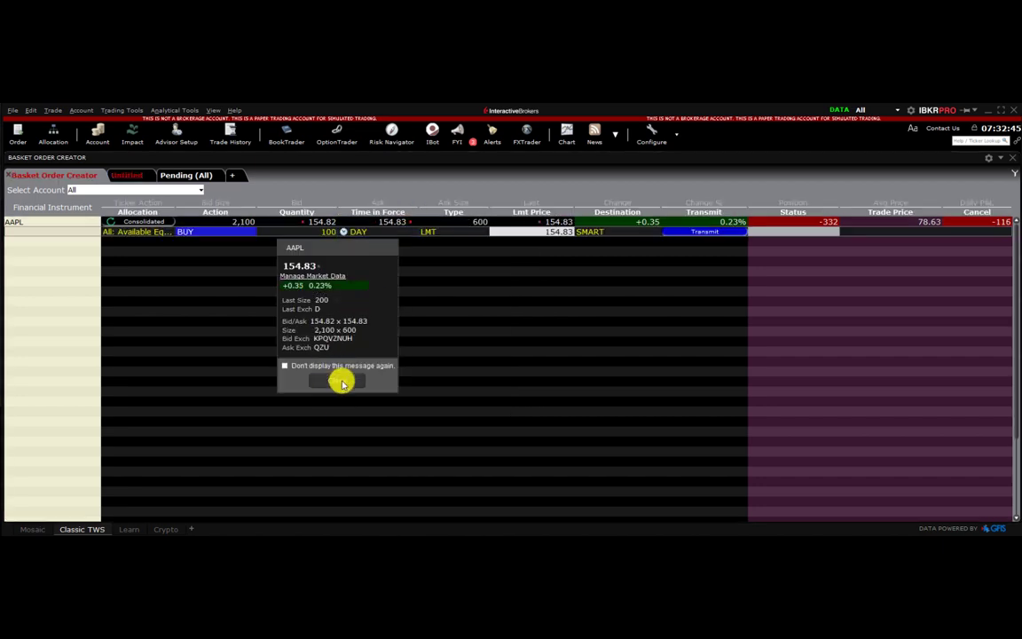
{"action": "left_click", "coordinate": [340, 379]}
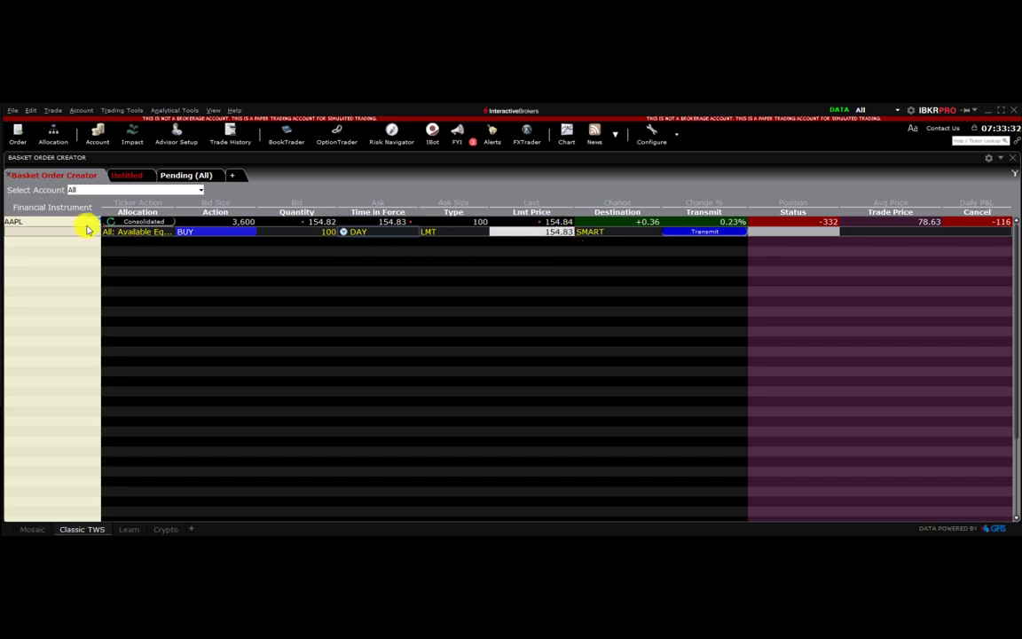
Add TSLA (Stock, SMART) to the basket as a SELL 100 DAY order
{"action": "left_click", "coordinate": [55, 239]}
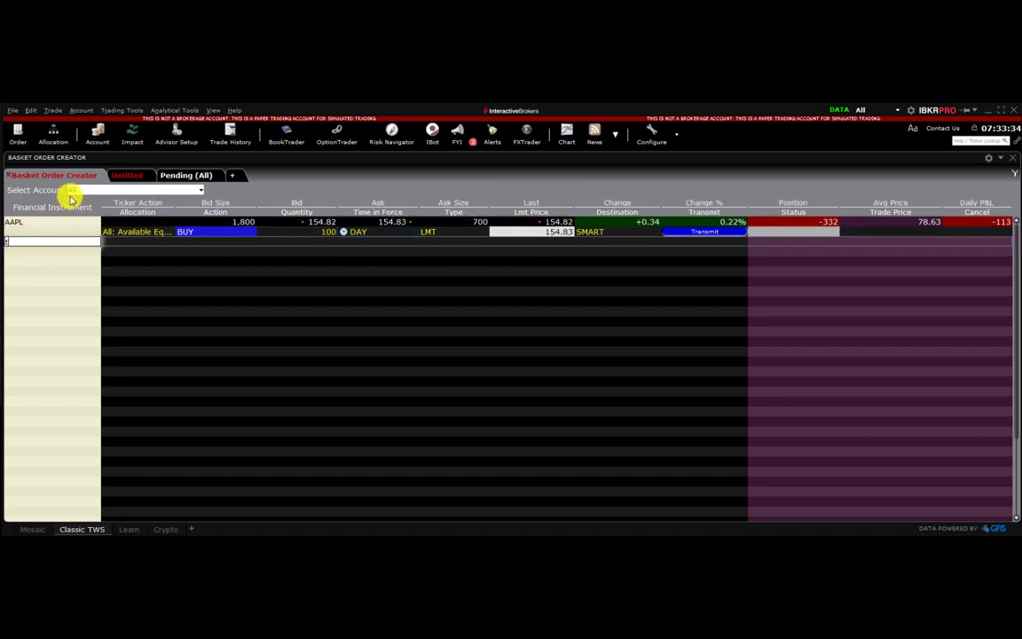
{"action": "key", "text": "Return"}
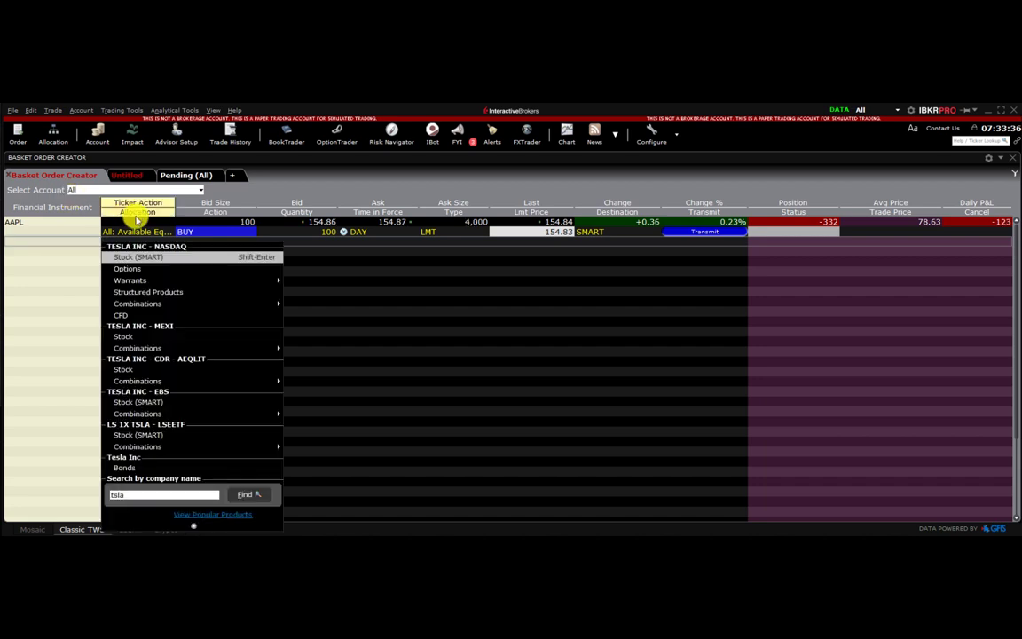
{"action": "left_click", "coordinate": [140, 257]}
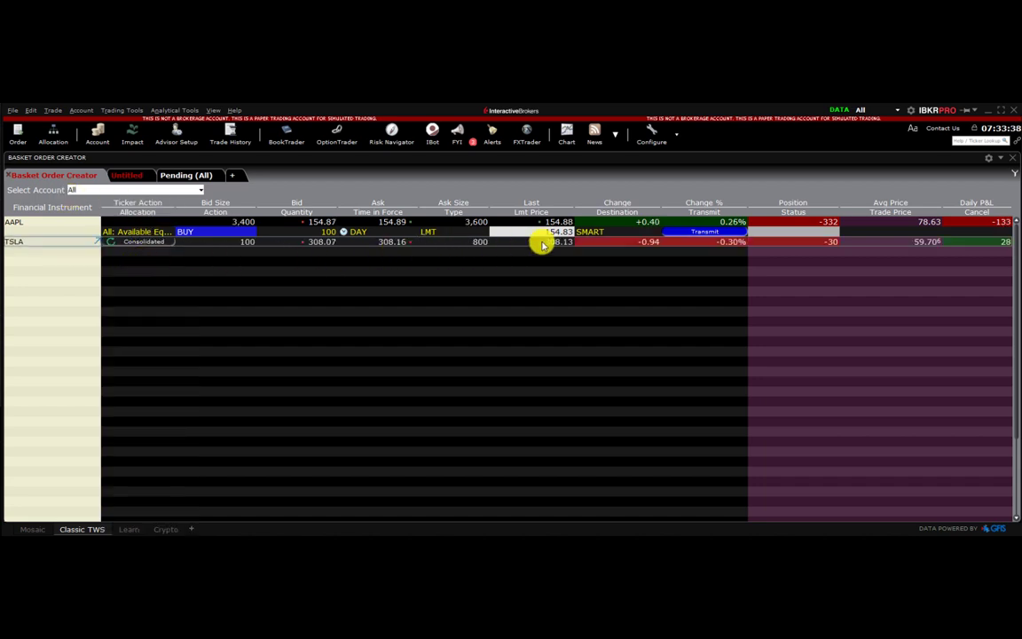
{"action": "right_click", "coordinate": [299, 242]}
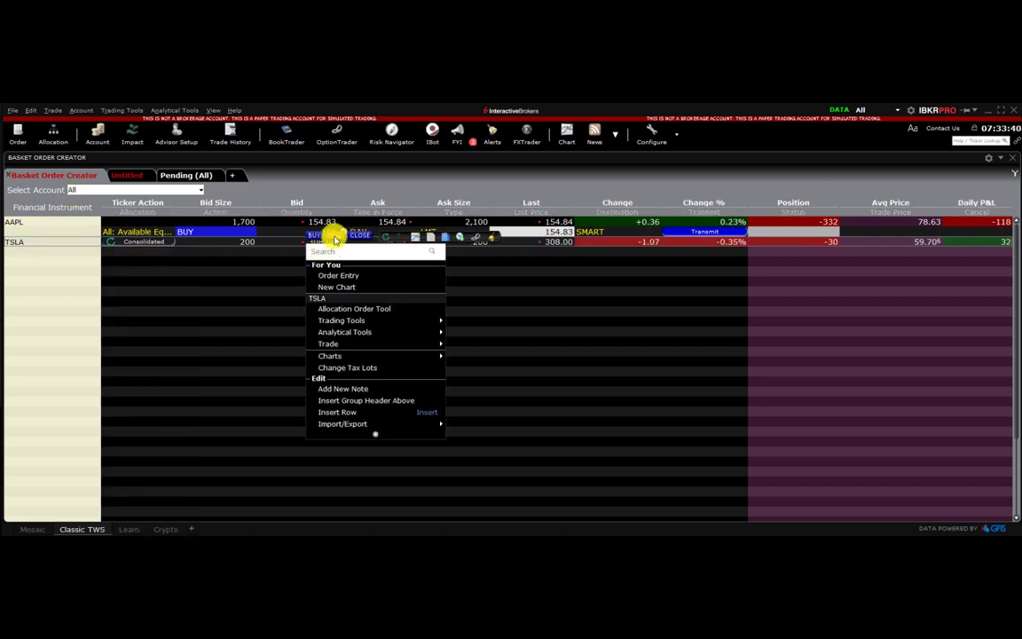
{"action": "left_click", "coordinate": [328, 240]}
{"action": "left_click", "coordinate": [264, 412]}
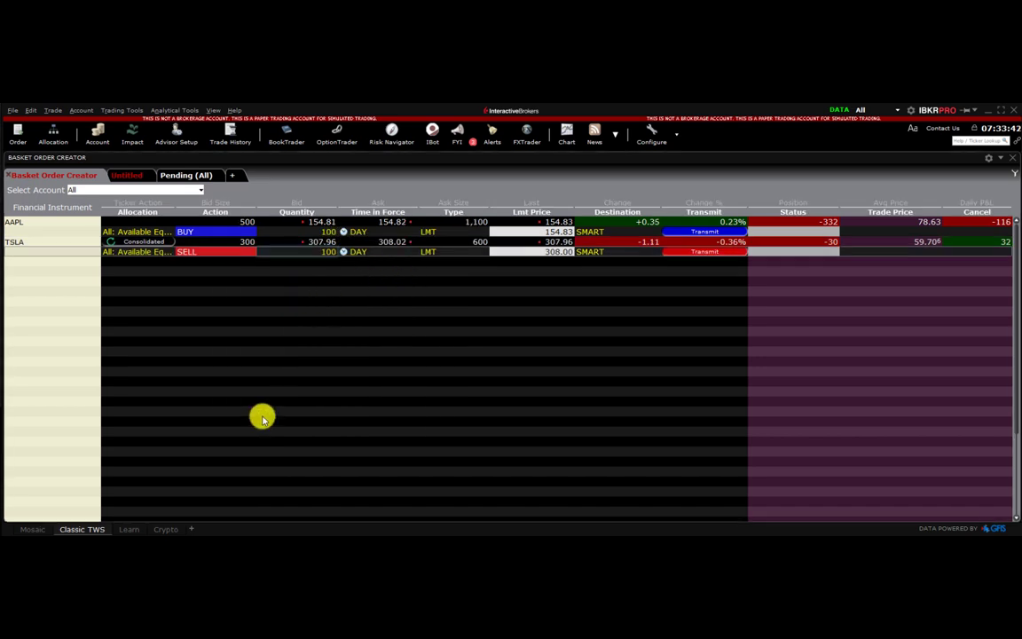
Change the TSLA sell's order type to MKT
{"action": "left_click", "coordinate": [424, 252]}
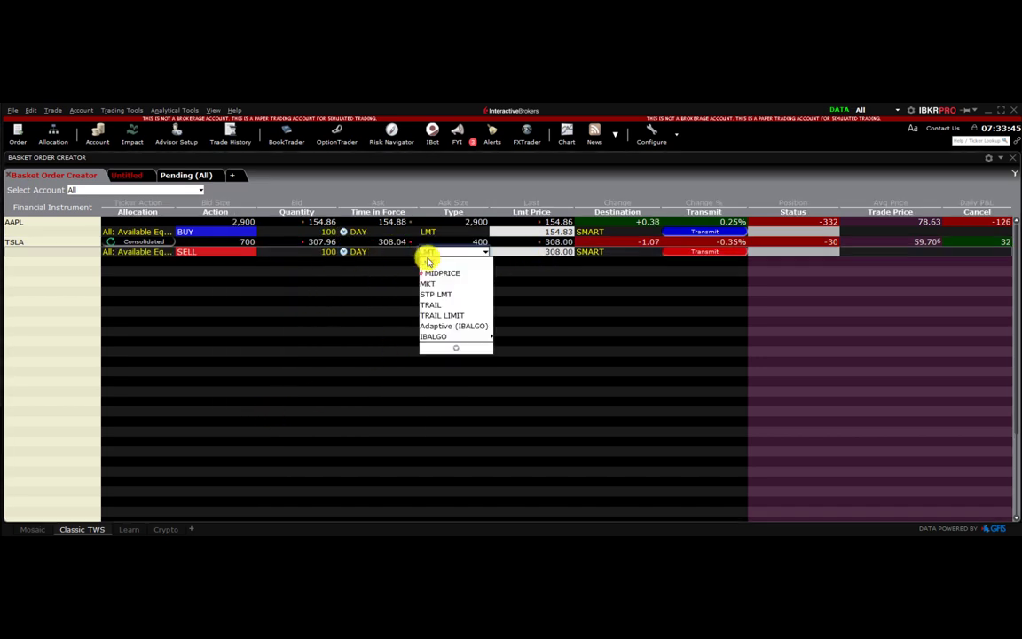
{"action": "left_click", "coordinate": [428, 262]}
{"action": "left_click", "coordinate": [433, 255]}
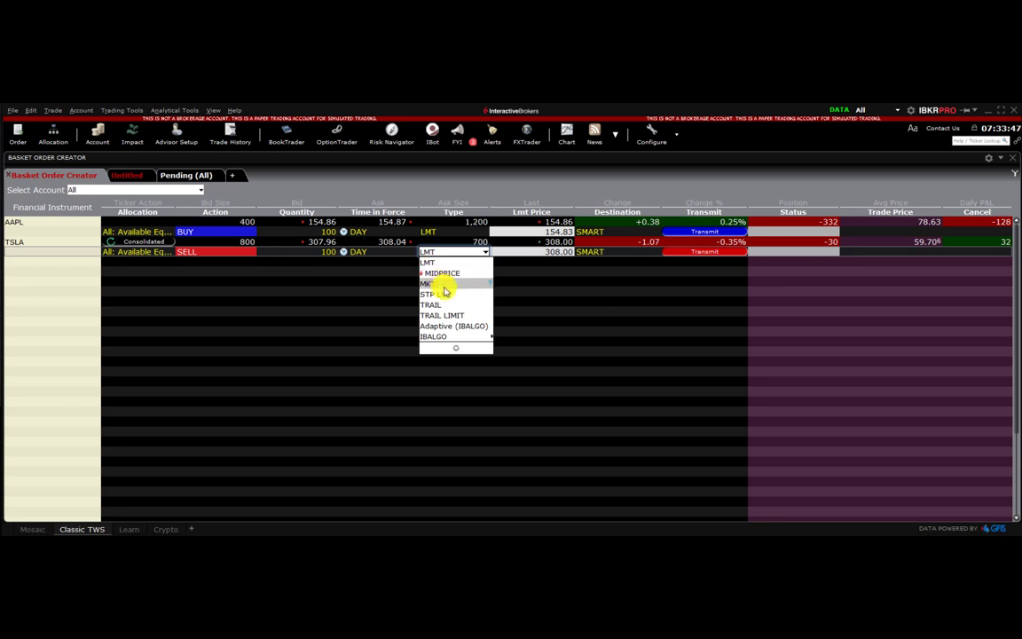
{"action": "left_click", "coordinate": [447, 283]}
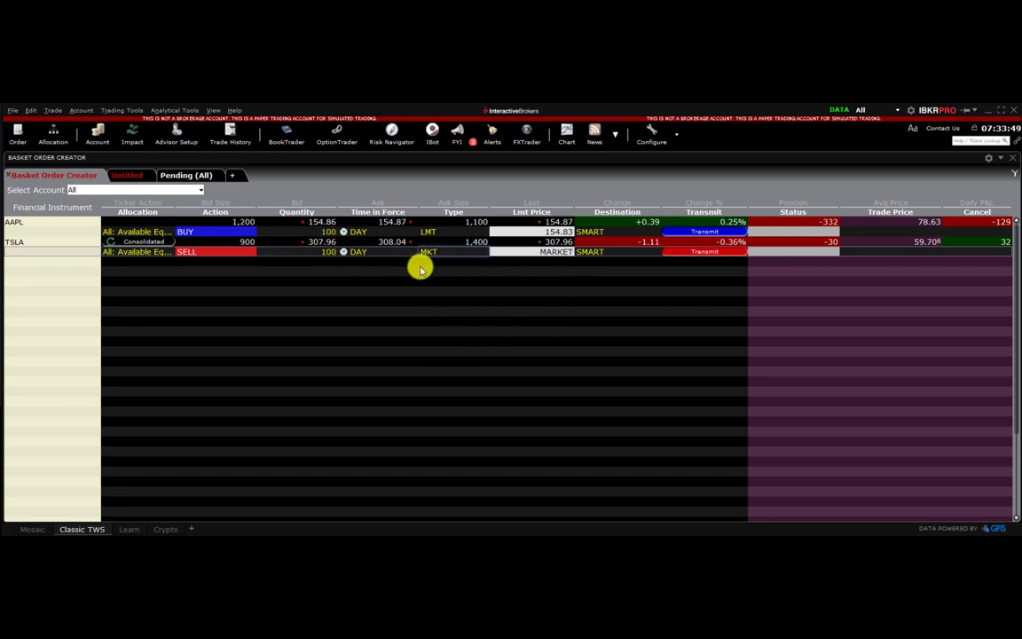
{"action": "left_click", "coordinate": [80, 261]}
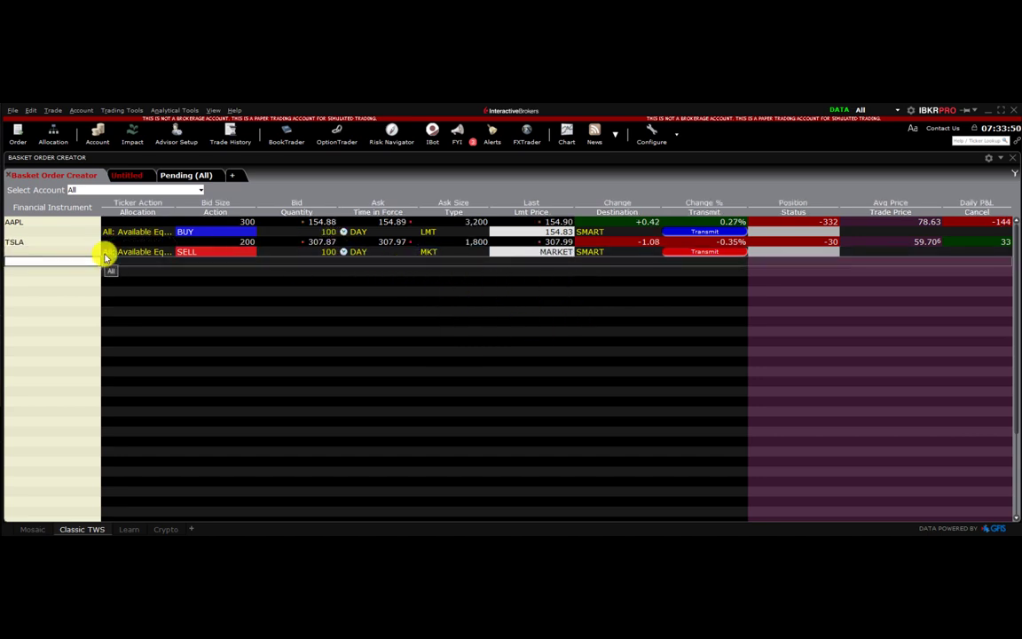
Add the Amazon stock (amz) to the basket as a BUY 100 order
{"action": "type", "text": "amz"}
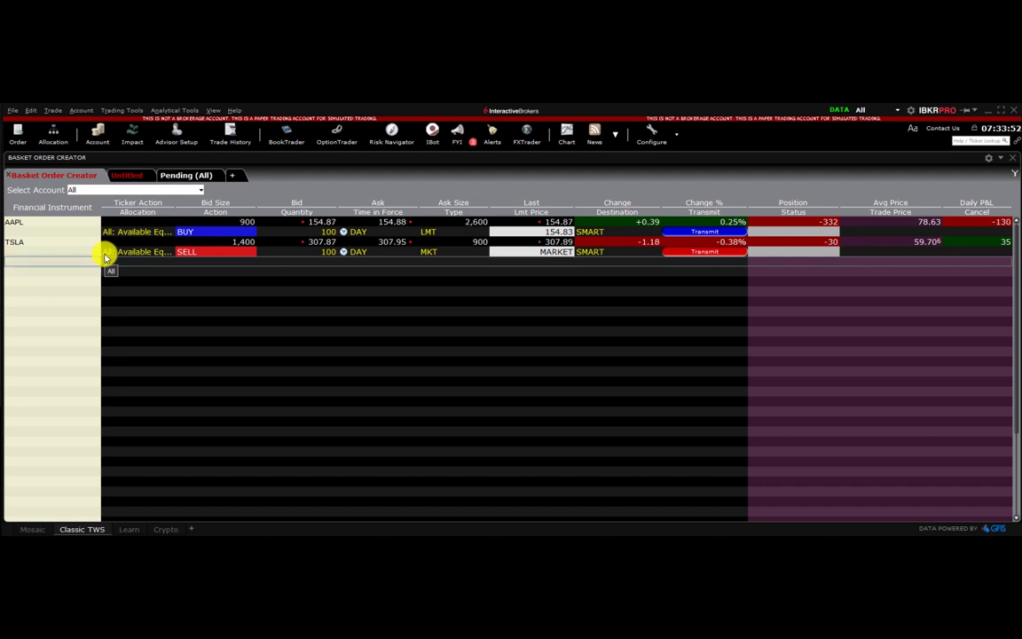
{"action": "key", "text": "Return"}
{"action": "left_click", "coordinate": [174, 283]}
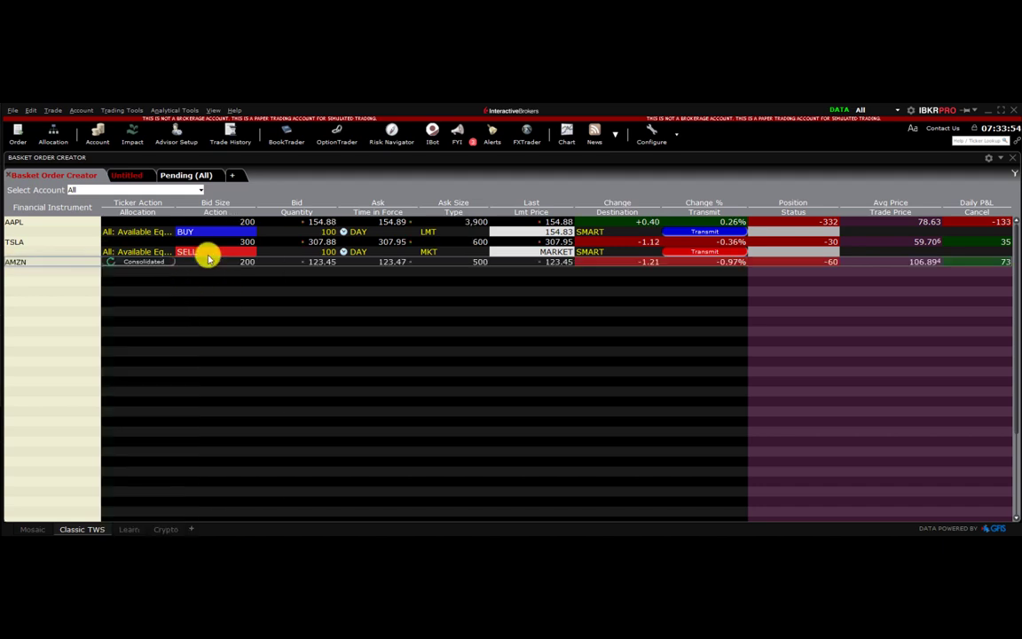
{"action": "right_click", "coordinate": [382, 262]}
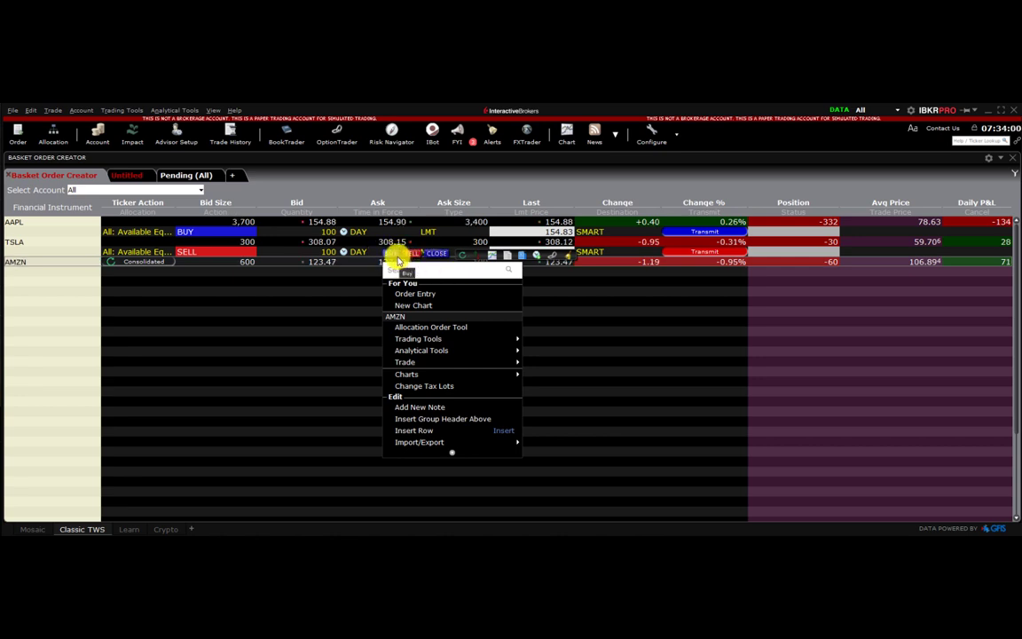
{"action": "left_click", "coordinate": [392, 255]}
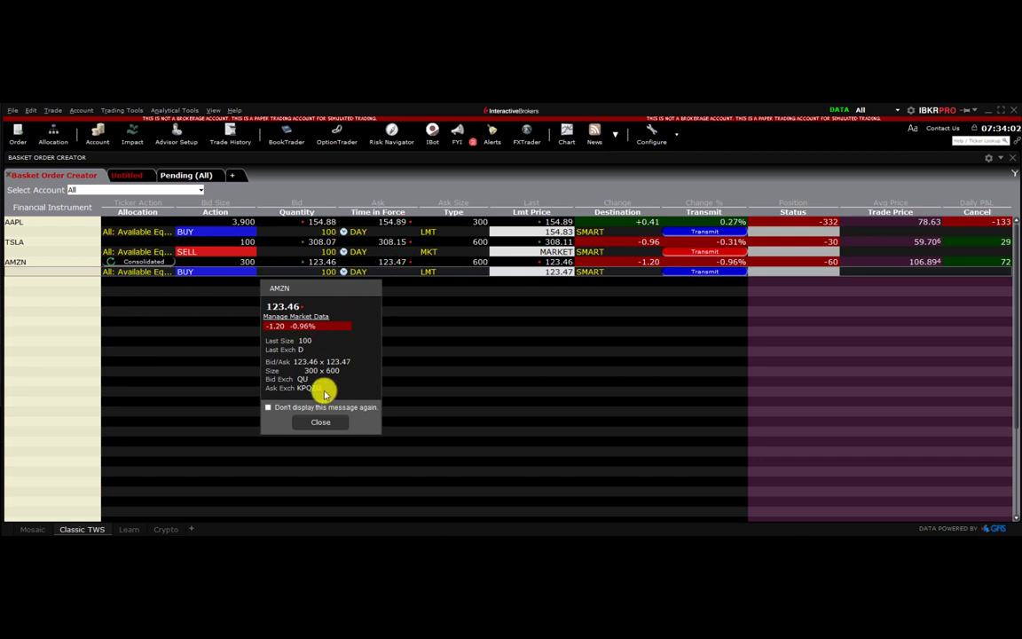
{"action": "left_click", "coordinate": [321, 421]}
Set the AMZN order to GTC with IBALGO Adaptive limit type
{"action": "left_click", "coordinate": [364, 272]}
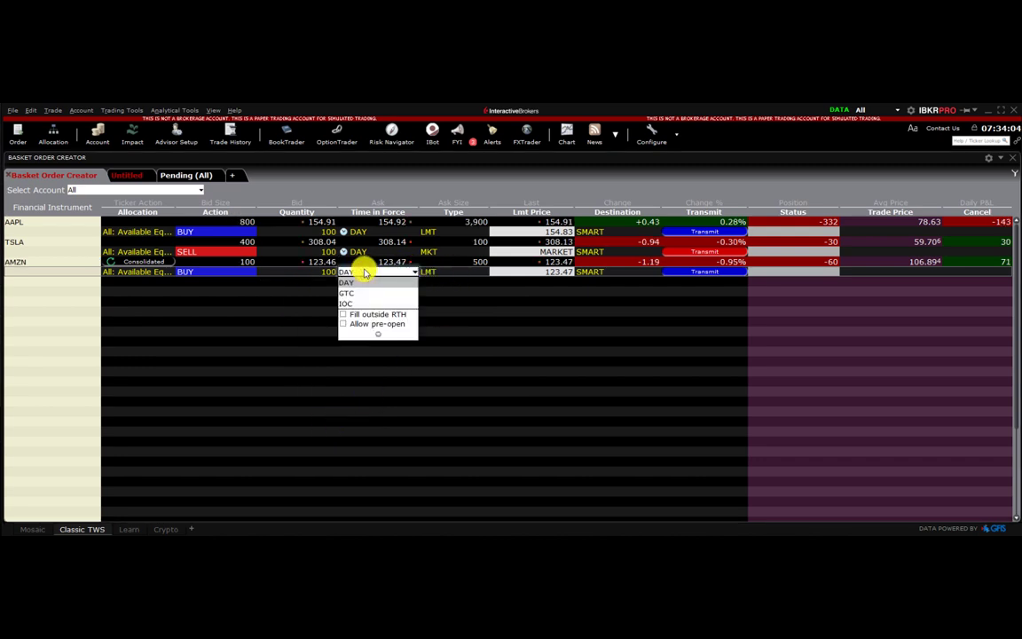
{"action": "left_click", "coordinate": [363, 290]}
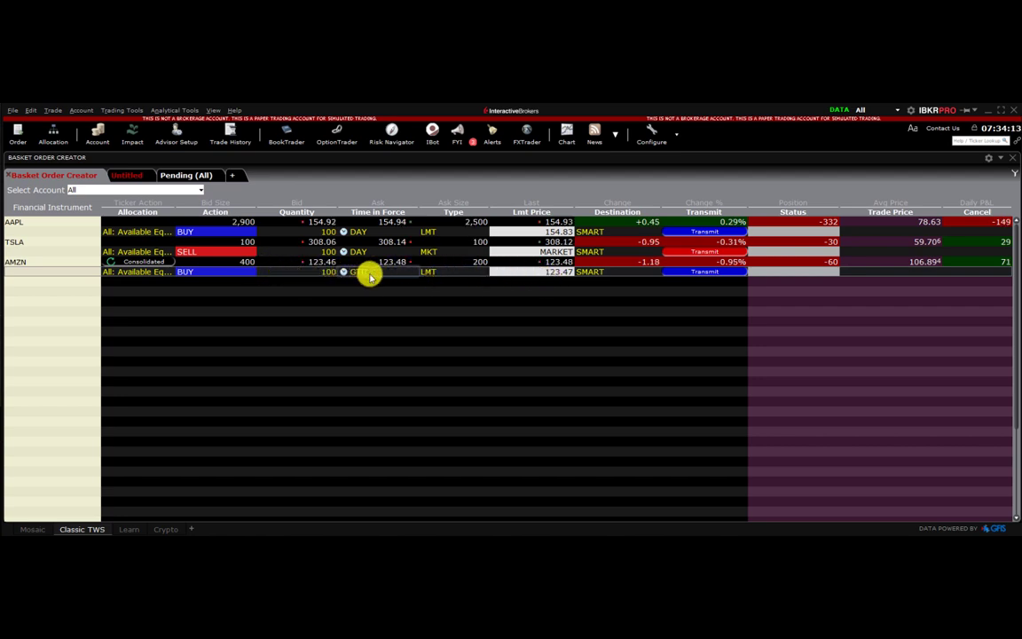
{"action": "left_click", "coordinate": [424, 273]}
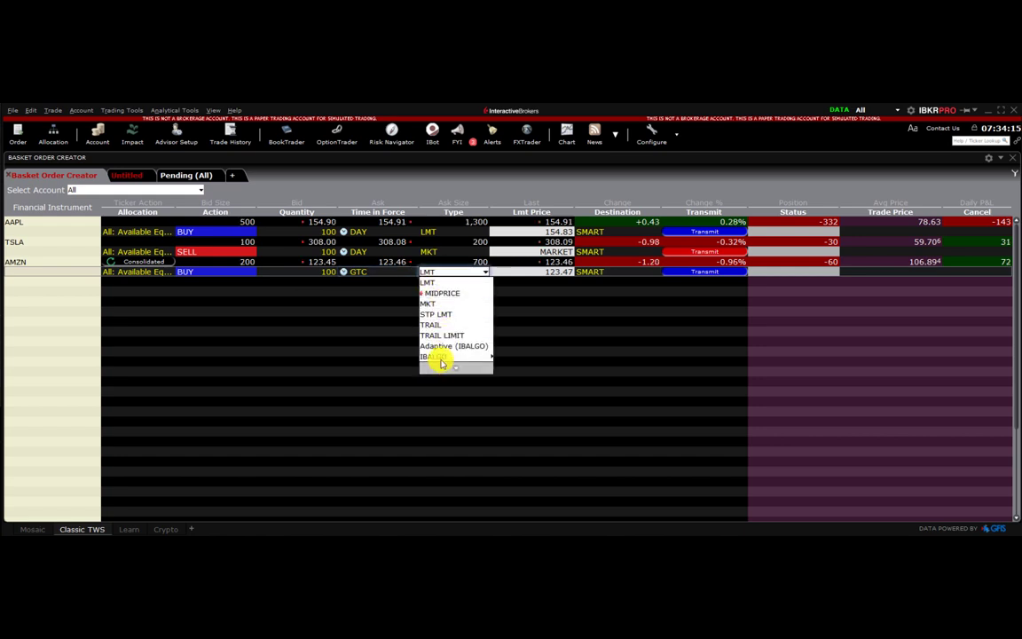
{"action": "mouse_move", "coordinate": [448, 356]}
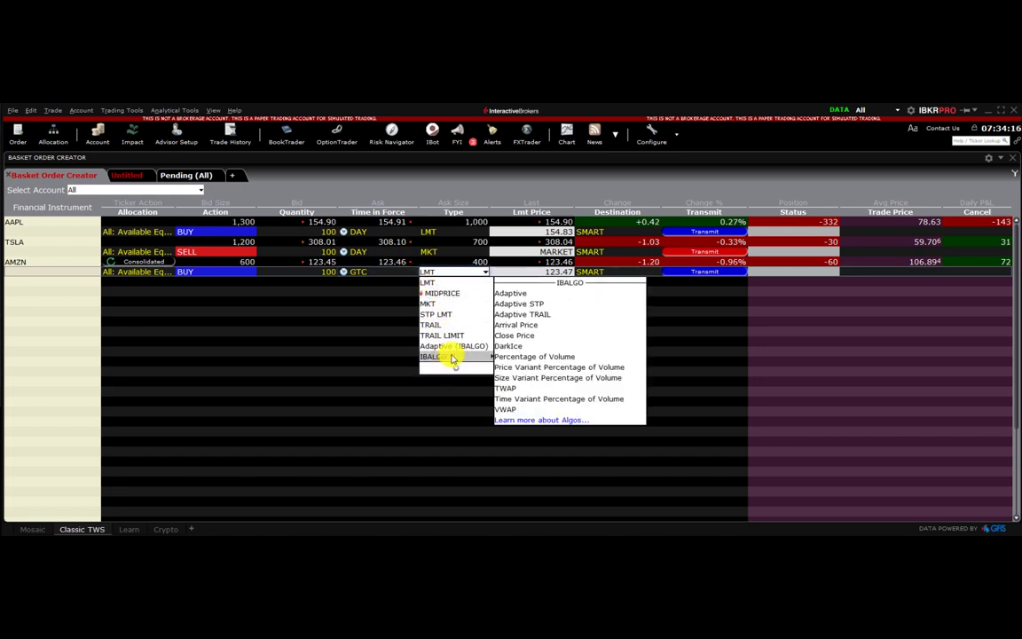
{"action": "left_click", "coordinate": [550, 294]}
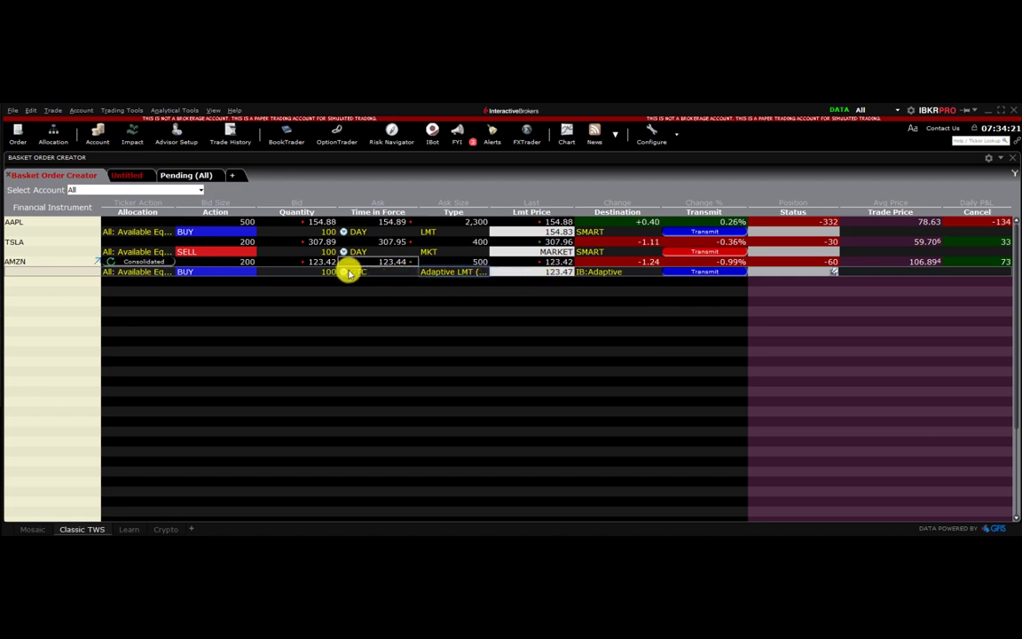
{"action": "left_click", "coordinate": [322, 408]}
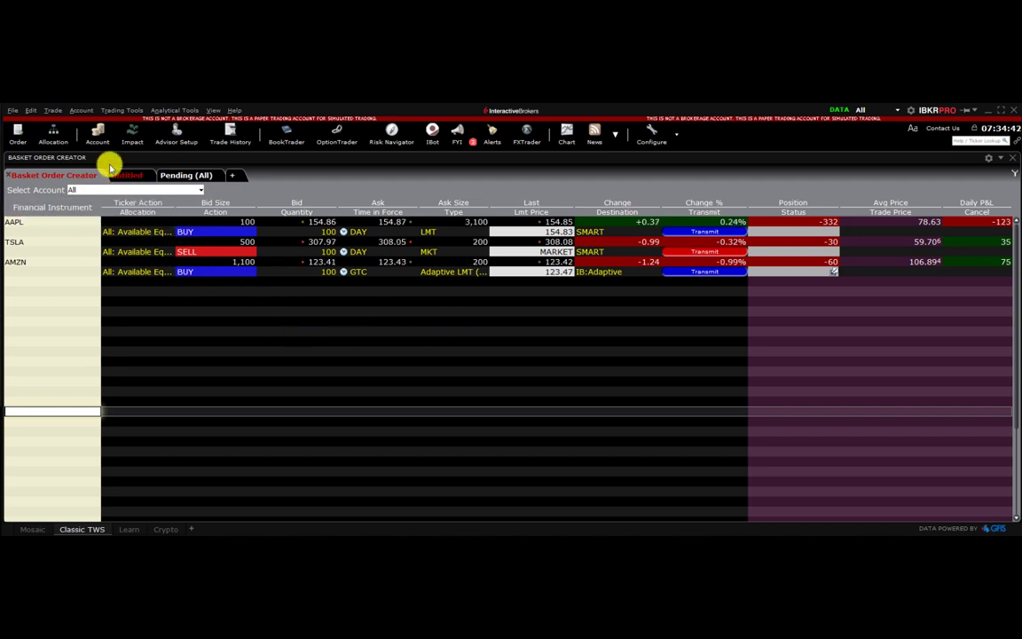
Choose Trade > Save Orders as Basket... for the three orders
{"action": "left_click", "coordinate": [56, 112]}
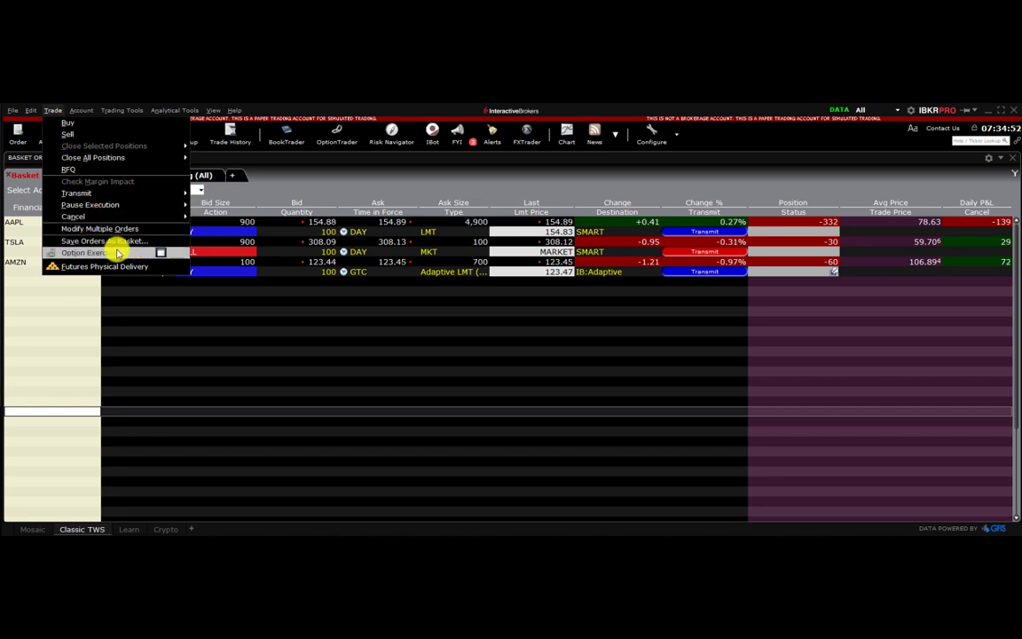
{"action": "left_click", "coordinate": [49, 113]}
{"action": "left_click", "coordinate": [49, 113]}
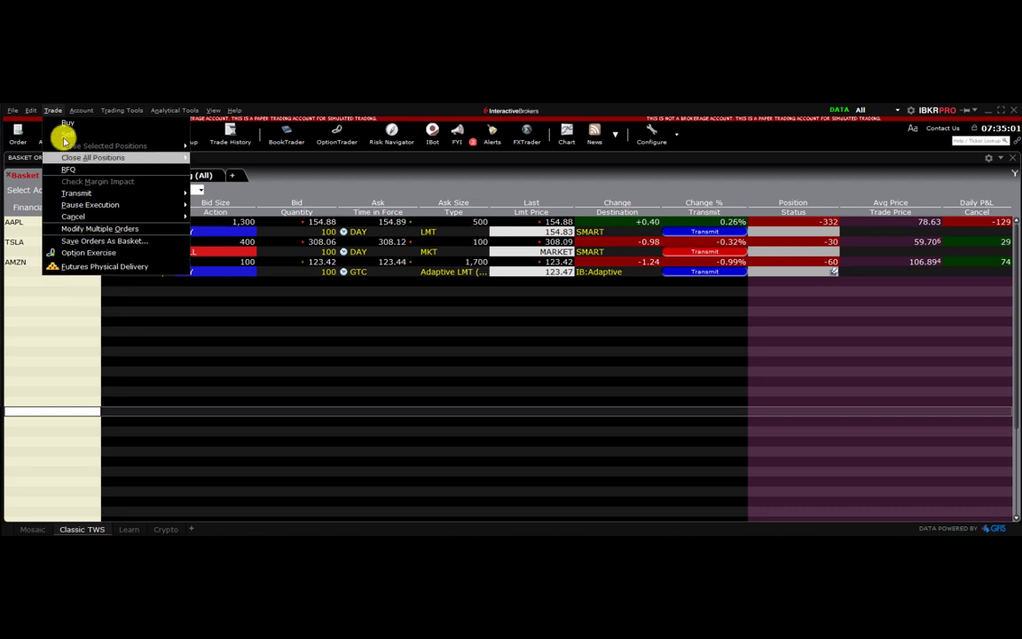
{"action": "left_click", "coordinate": [50, 109]}
{"action": "left_click", "coordinate": [50, 109]}
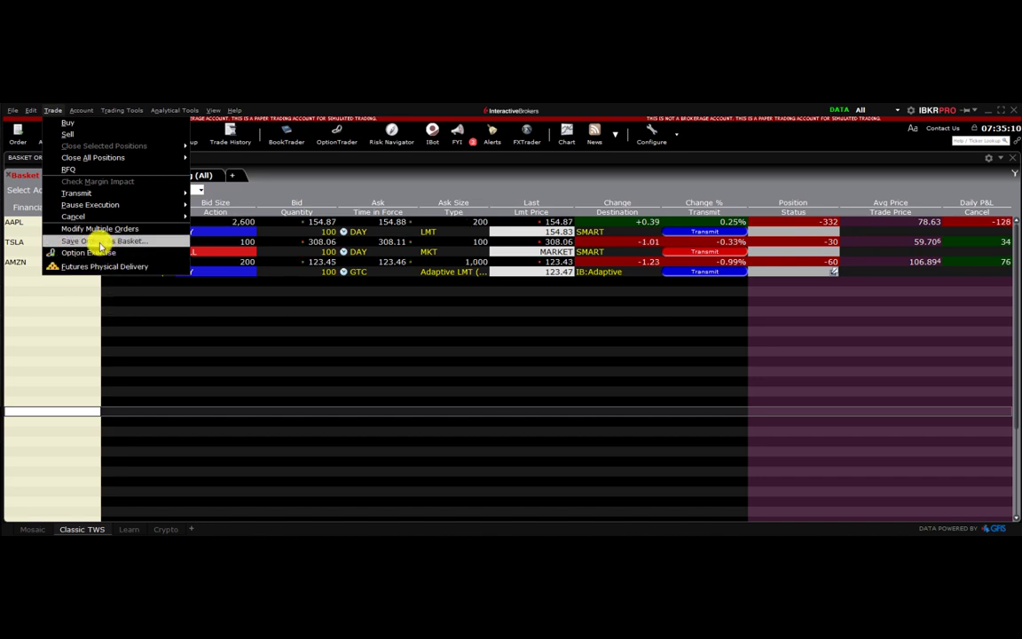
{"action": "left_click", "coordinate": [100, 242]}
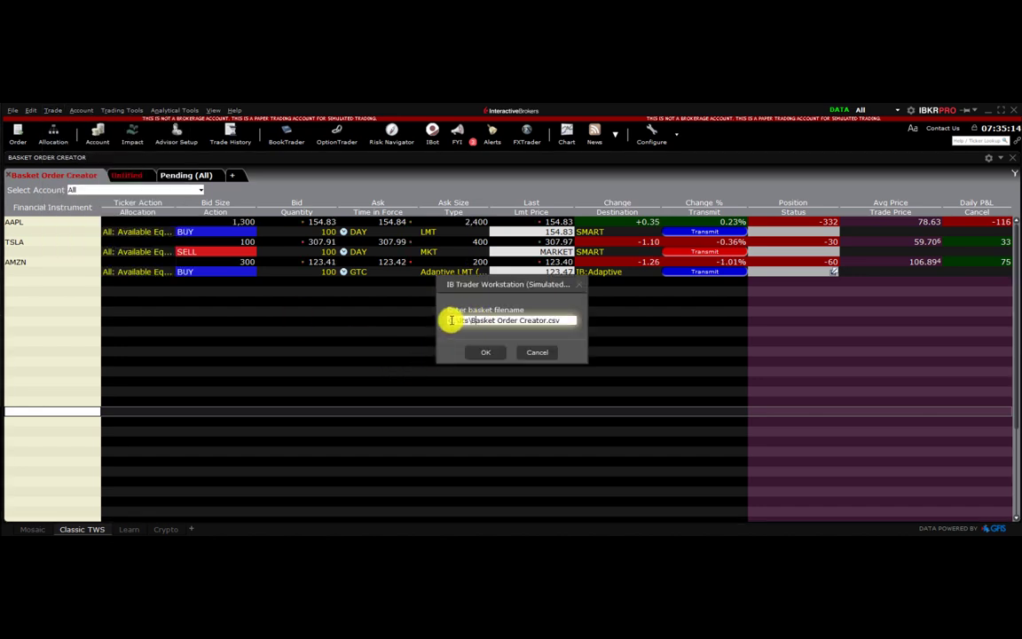
Save the basket as C:\Jts\Basket Order Creator.csv and acknowledge the saved confirmation
{"action": "left_click_drag", "start_coordinate": [452, 320], "coordinate": [545, 323]}
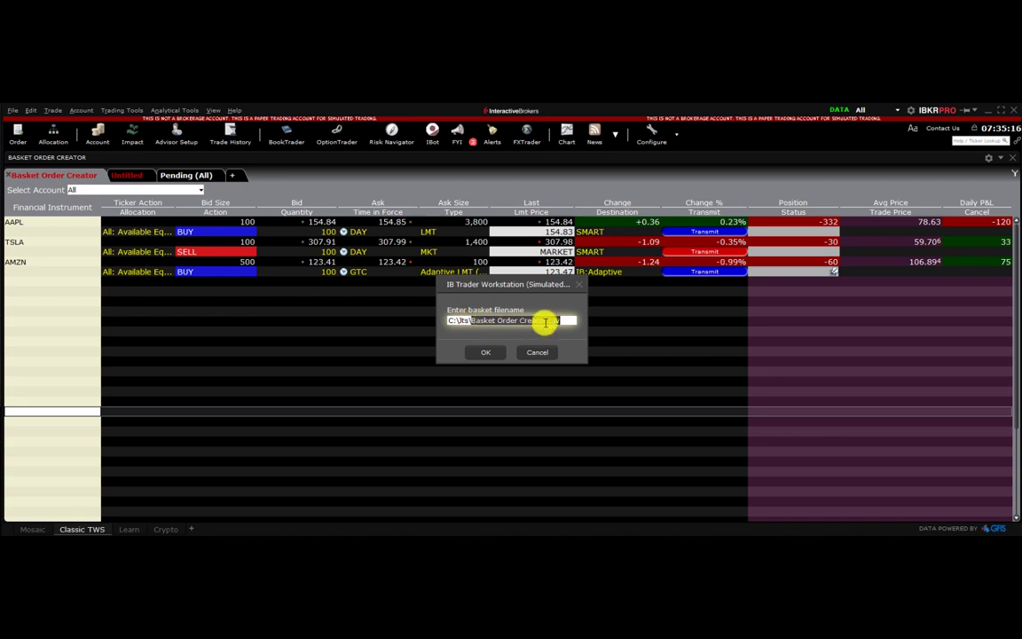
{"action": "left_click", "coordinate": [456, 322]}
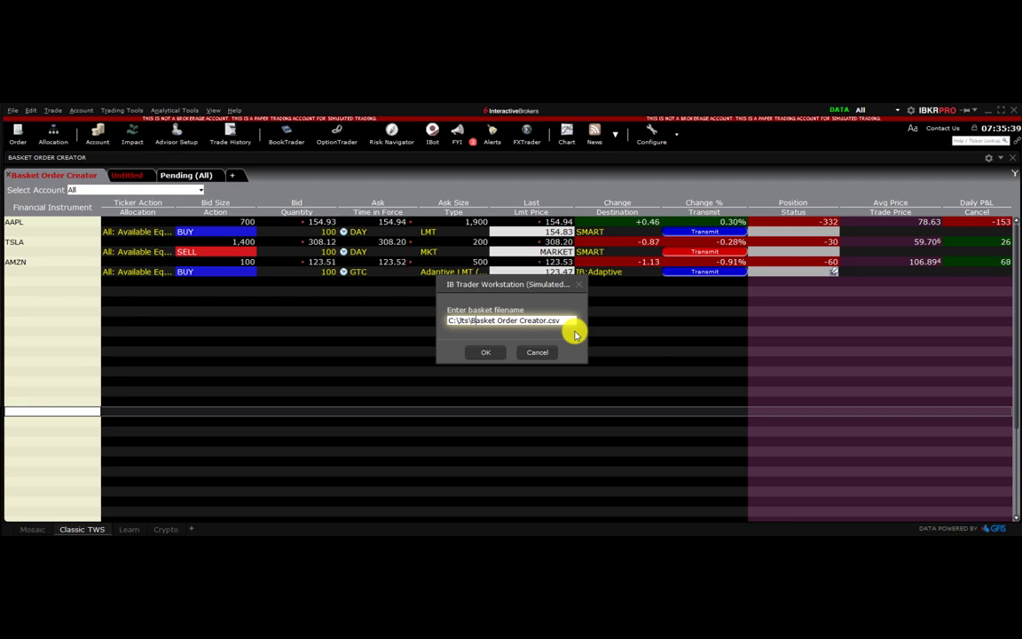
{"action": "left_click", "coordinate": [491, 354]}
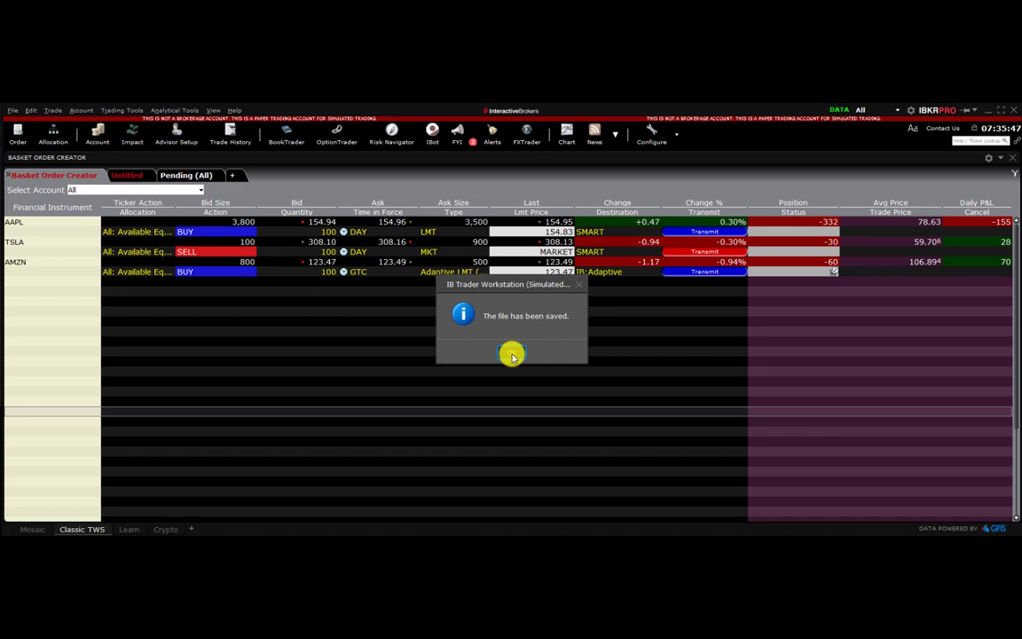
{"action": "left_click", "coordinate": [512, 354]}
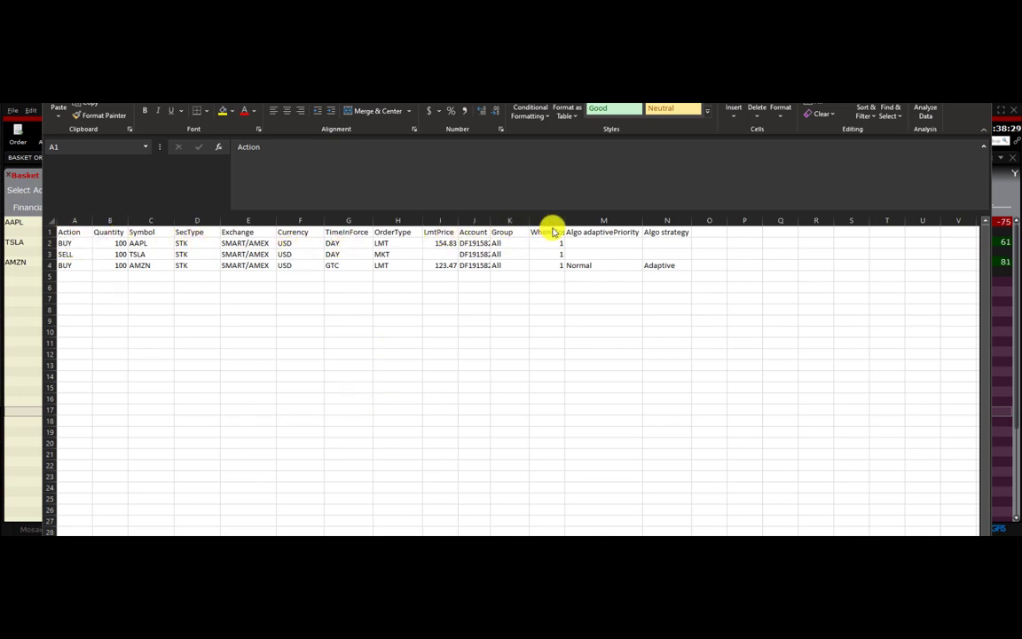
Make the Excel header row taller and check the AMZN limit price 123.47 in I4
{"action": "left_click", "coordinate": [55, 234]}
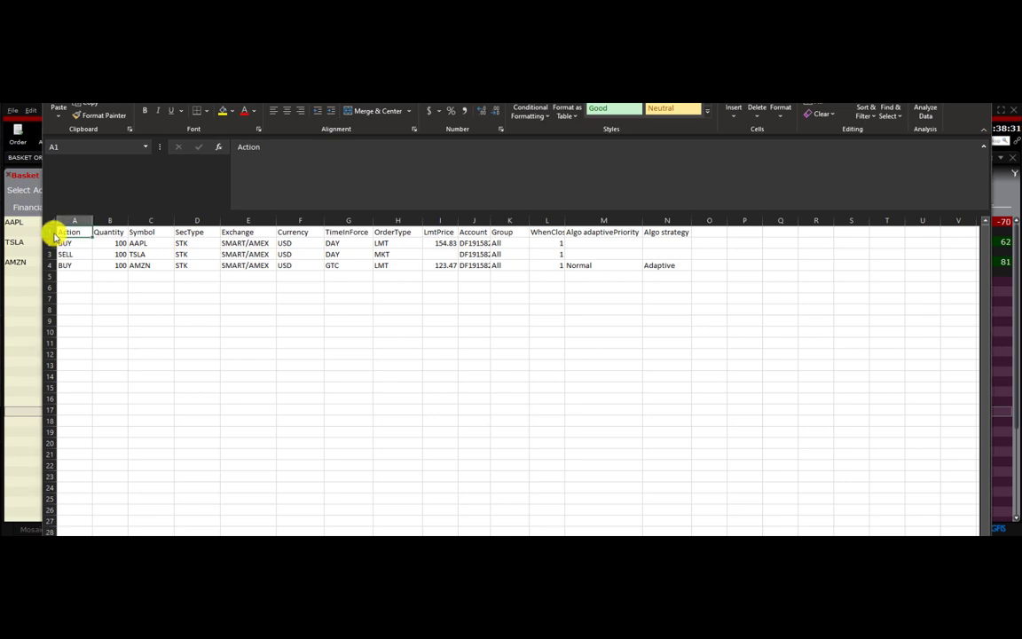
{"action": "left_click_drag", "start_coordinate": [55, 234], "coordinate": [678, 233]}
{"action": "left_click", "coordinate": [136, 263]}
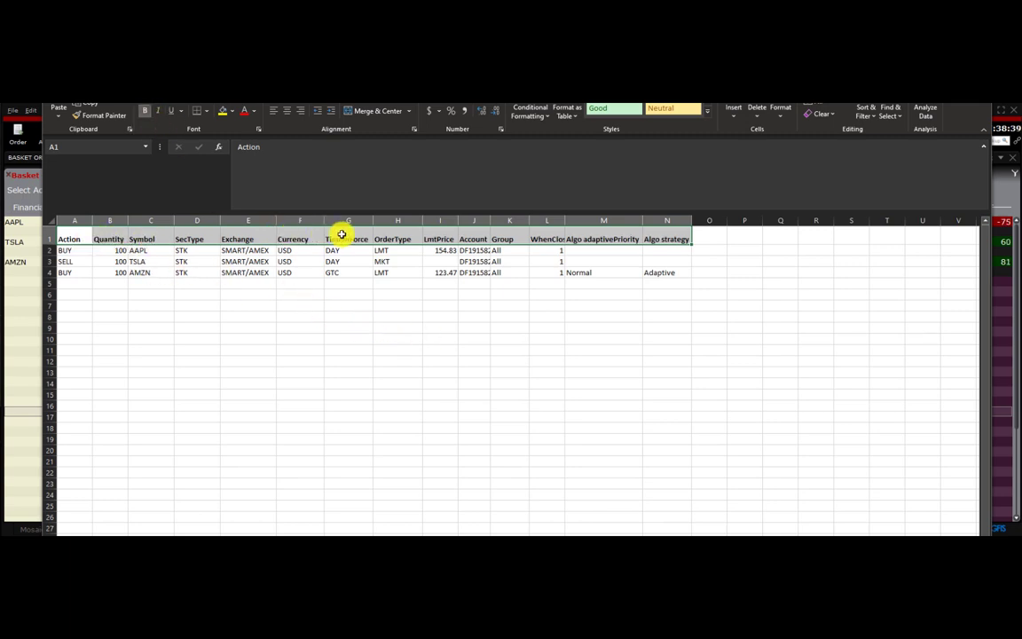
{"action": "left_click", "coordinate": [425, 273]}
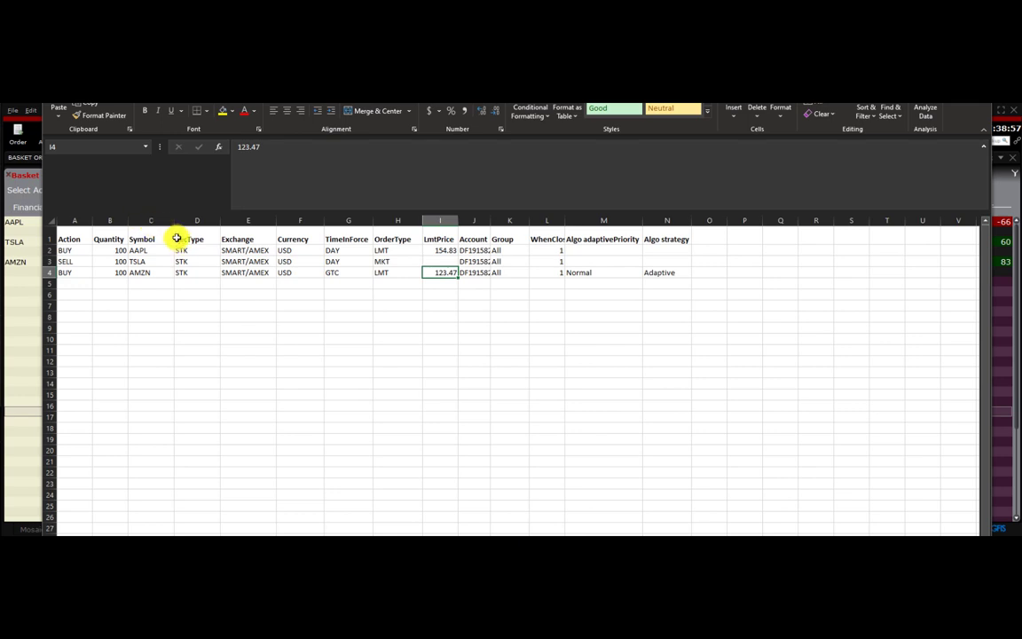
Select header row A1 to N1, then return to the TWS Basket Order Creator
{"action": "left_click_drag", "start_coordinate": [82, 234], "coordinate": [670, 239]}
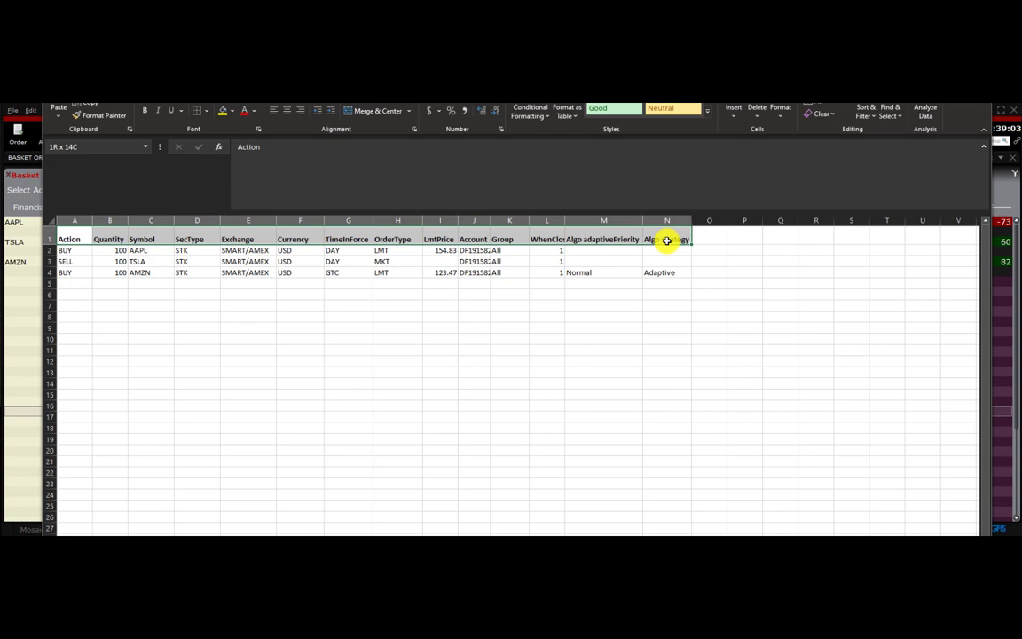
{"action": "left_click_drag", "start_coordinate": [666, 239], "coordinate": [666, 240]}
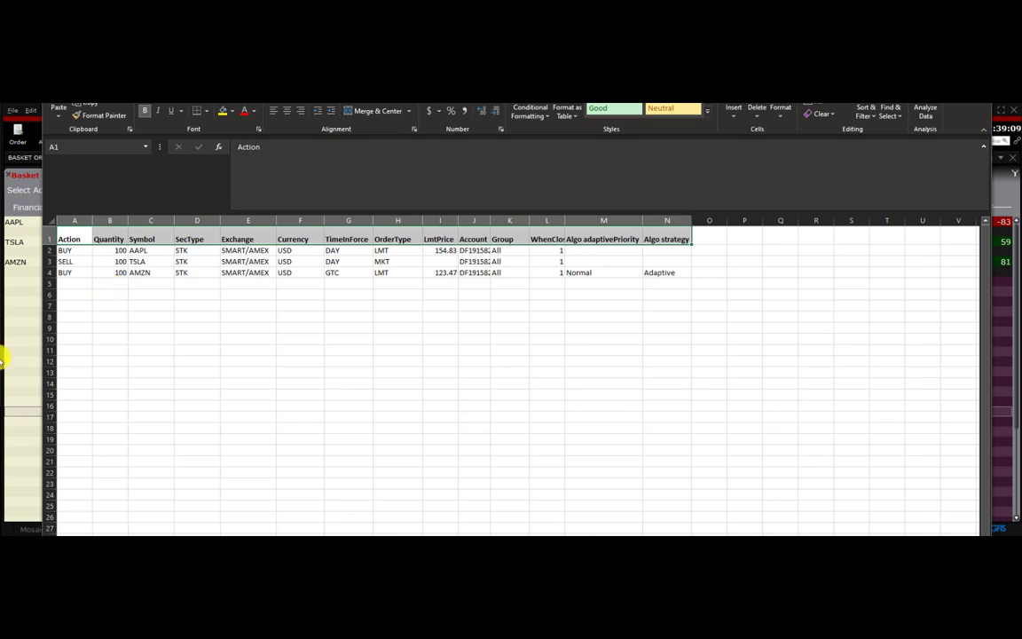
{"action": "left_click", "coordinate": [391, 335]}
{"action": "key", "text": "Right"}
{"action": "key", "text": "Right"}
{"action": "key", "text": "Right"}
{"action": "key", "text": "Right"}
{"action": "key", "text": "Right"}
{"action": "key", "text": "Right"}
{"action": "key", "text": "Down"}
{"action": "key", "text": "Down"}
{"action": "key", "text": "Down"}
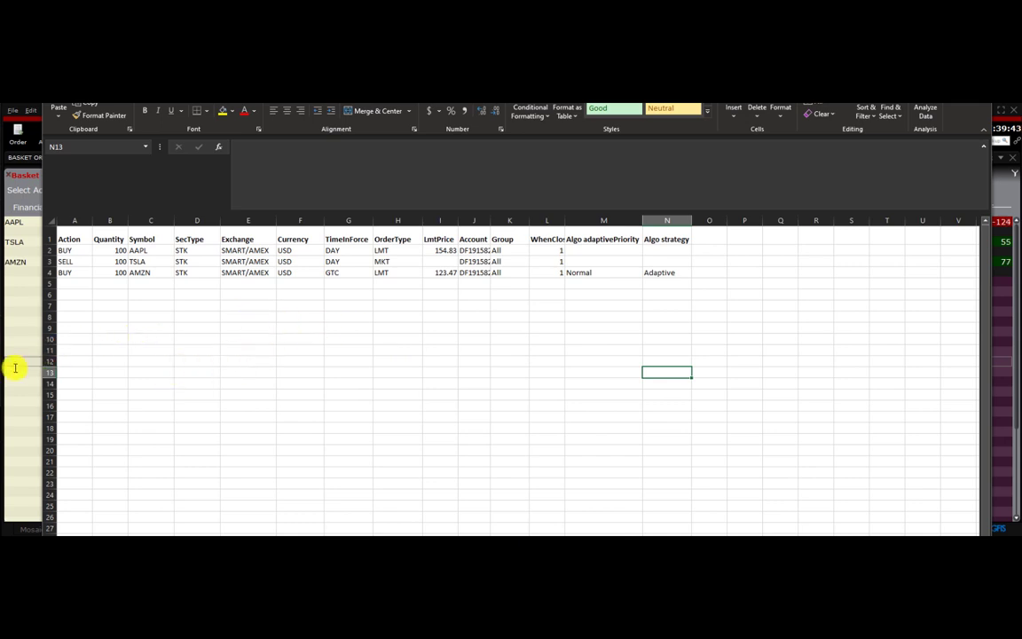
{"action": "left_click", "coordinate": [22, 397]}
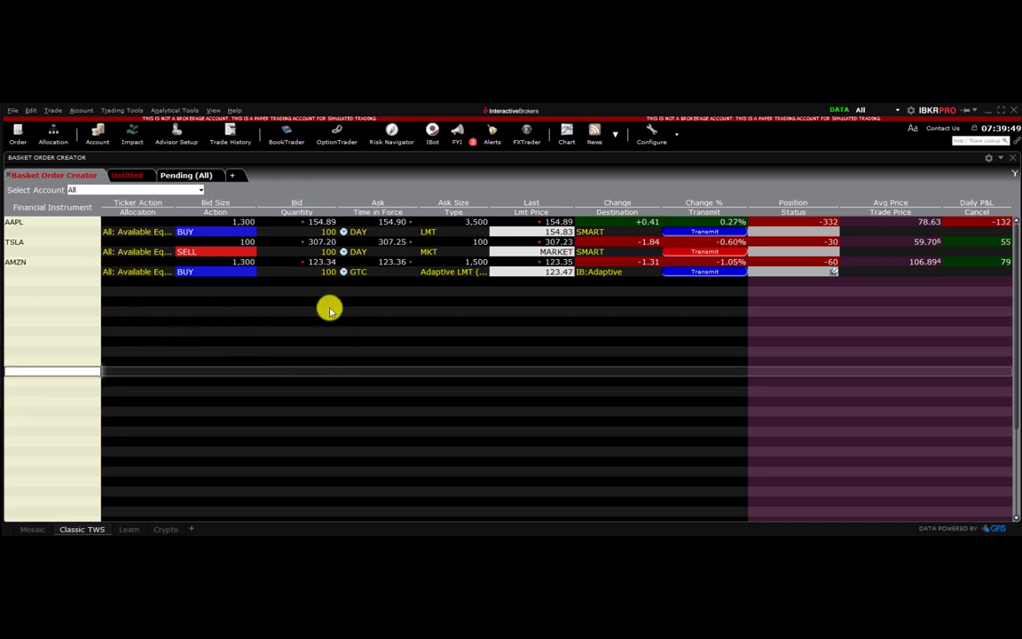
Dismiss the grid's context menu and launch an empty BasketTrader from Trading Tools
{"action": "right_click", "coordinate": [277, 279]}
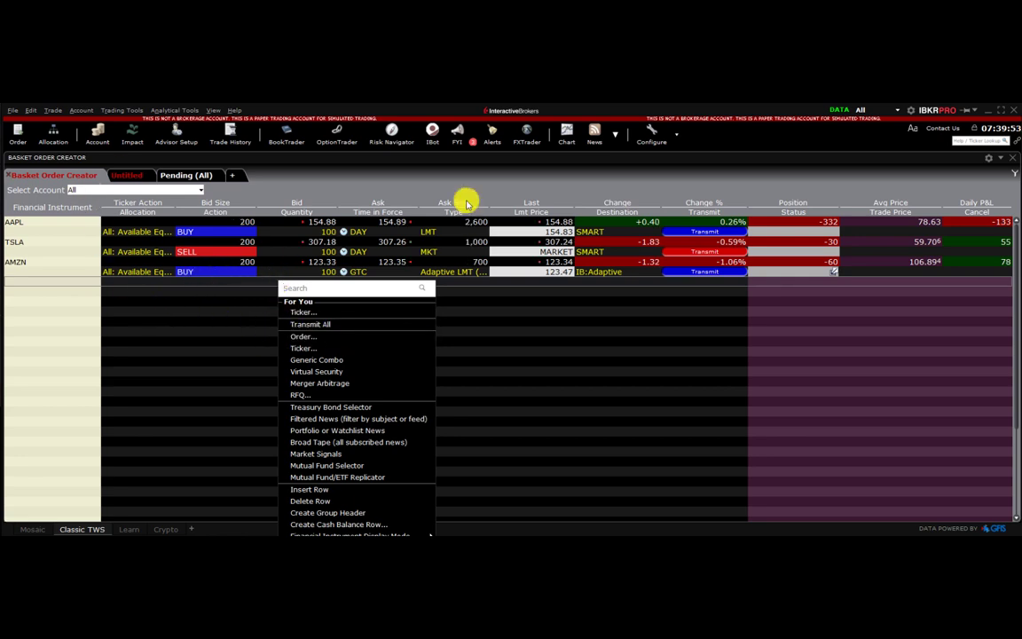
{"action": "left_click", "coordinate": [201, 389]}
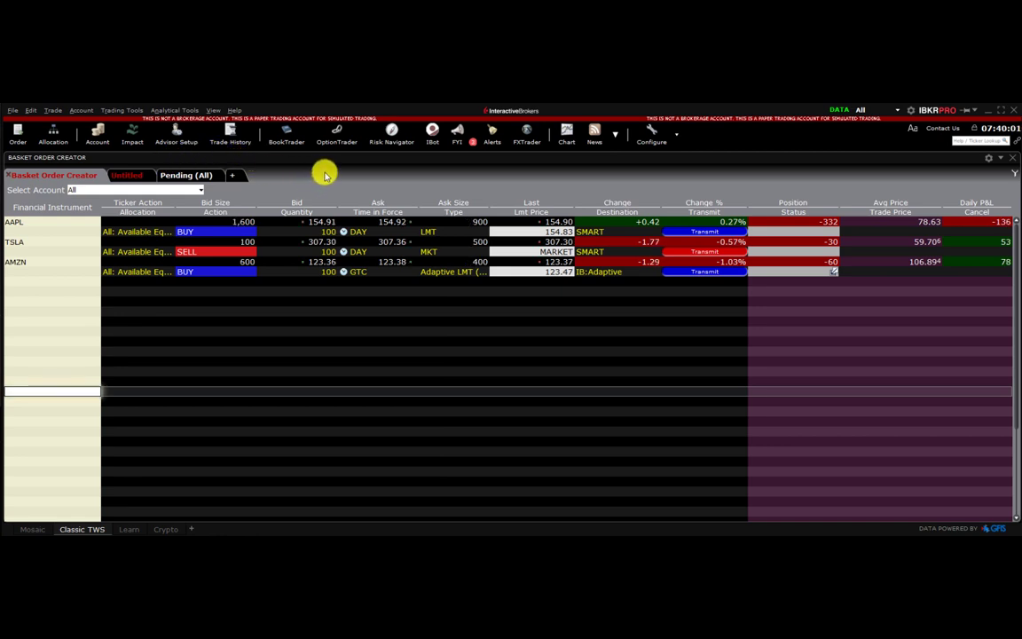
{"action": "left_click", "coordinate": [127, 112]}
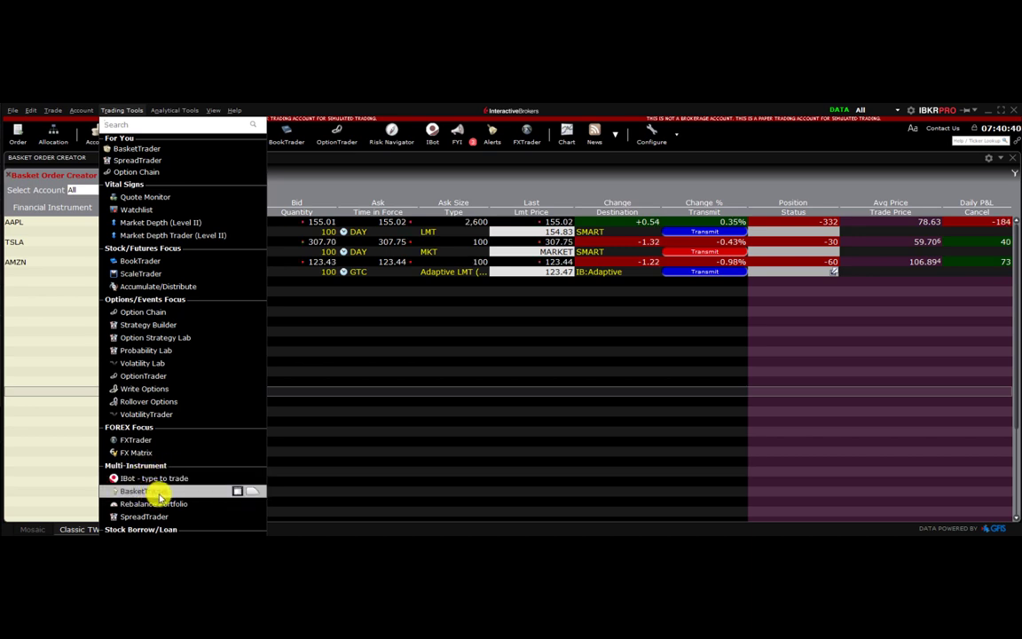
{"action": "left_click", "coordinate": [179, 492]}
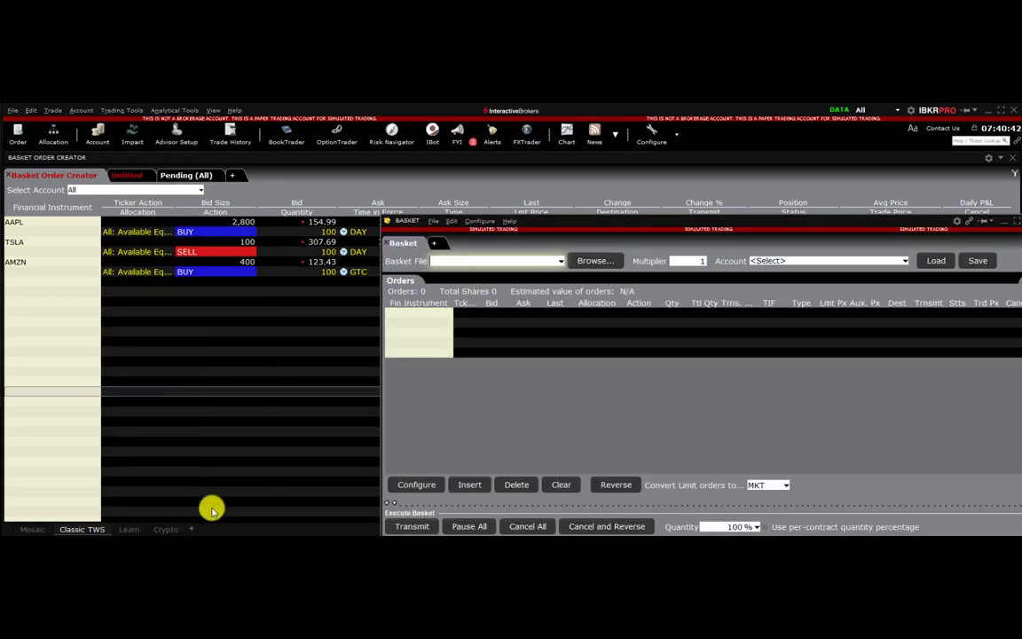
Move the BasketTrader window up into view and browse to load Basket Order Creator.csv
{"action": "left_click_drag", "start_coordinate": [597, 221], "coordinate": [351, 167]}
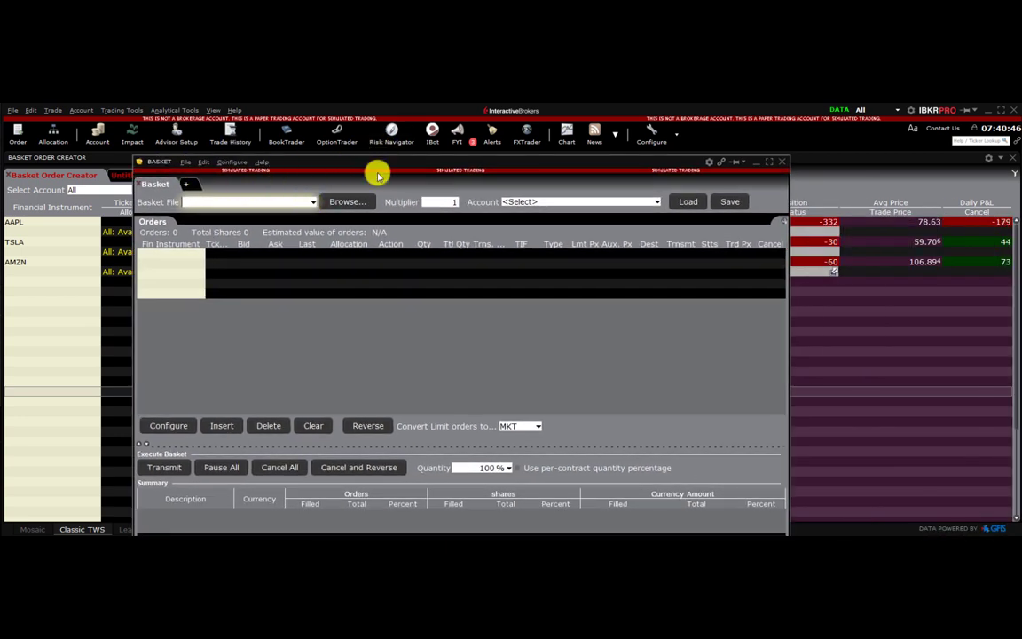
{"action": "left_click_drag", "start_coordinate": [397, 167], "coordinate": [335, 104]}
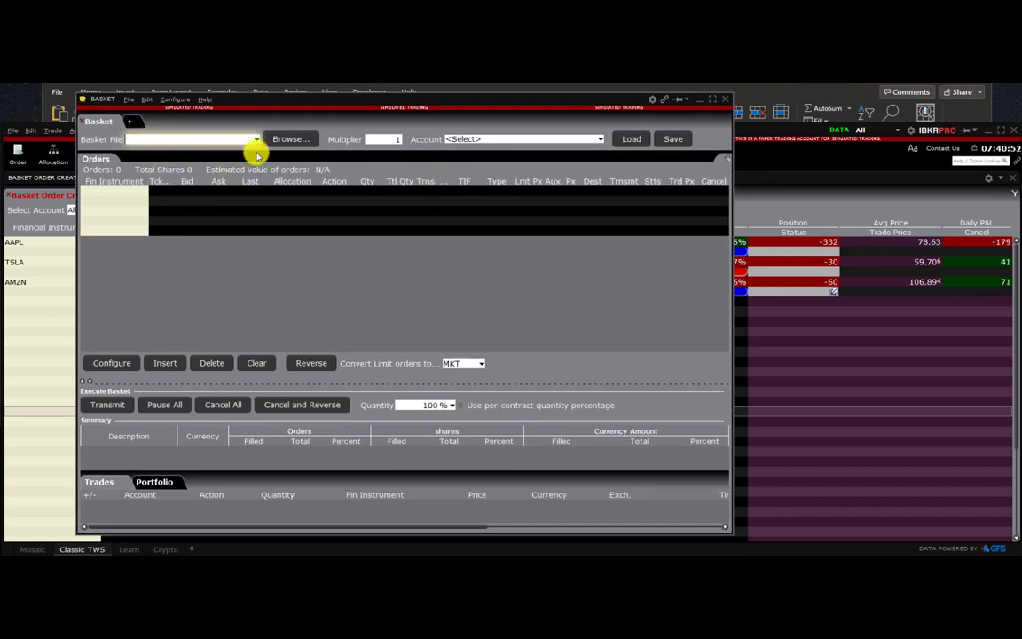
{"action": "left_click", "coordinate": [292, 134]}
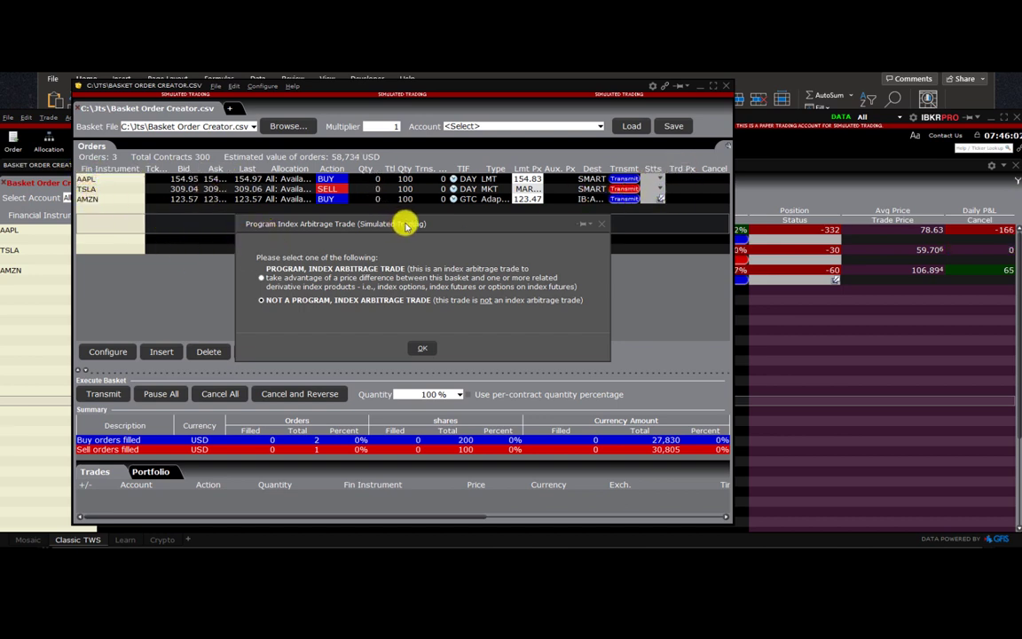
Classify the basket as NOT A PROGRAM, INDEX ARBITRAGE TRADE
{"action": "mouse_move", "coordinate": [405, 225]}
{"action": "left_mouse_down"}
{"action": "mouse_move", "coordinate": [411, 212]}
{"action": "mouse_move", "coordinate": [404, 229]}
{"action": "left_mouse_up"}
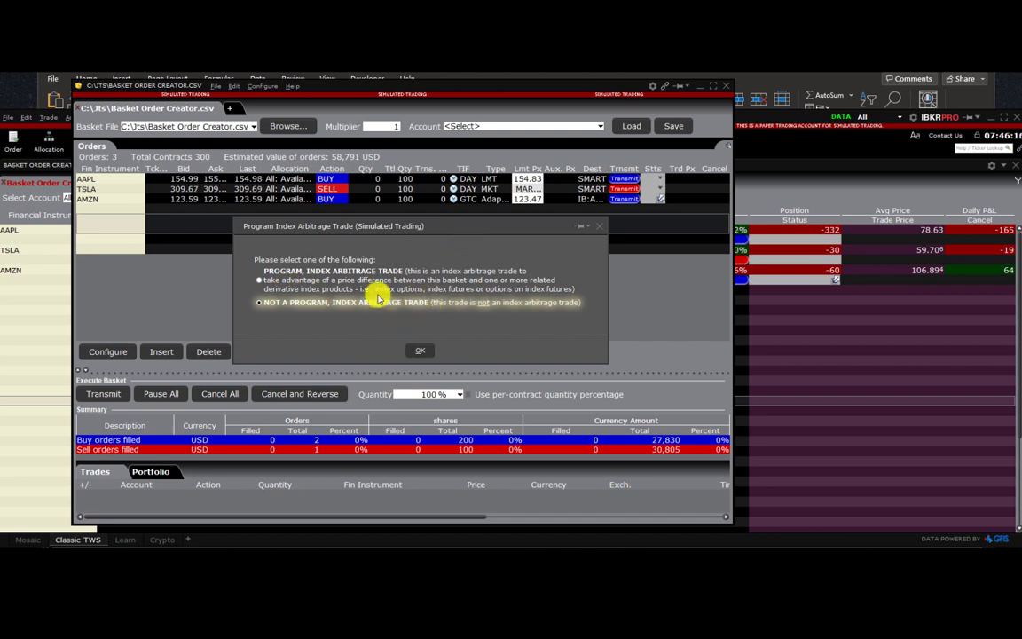
Confirm the non-arbitrage classification and shrink the orders list to review the AAPL, TSLA and AMZN orders
{"action": "left_click", "coordinate": [418, 351]}
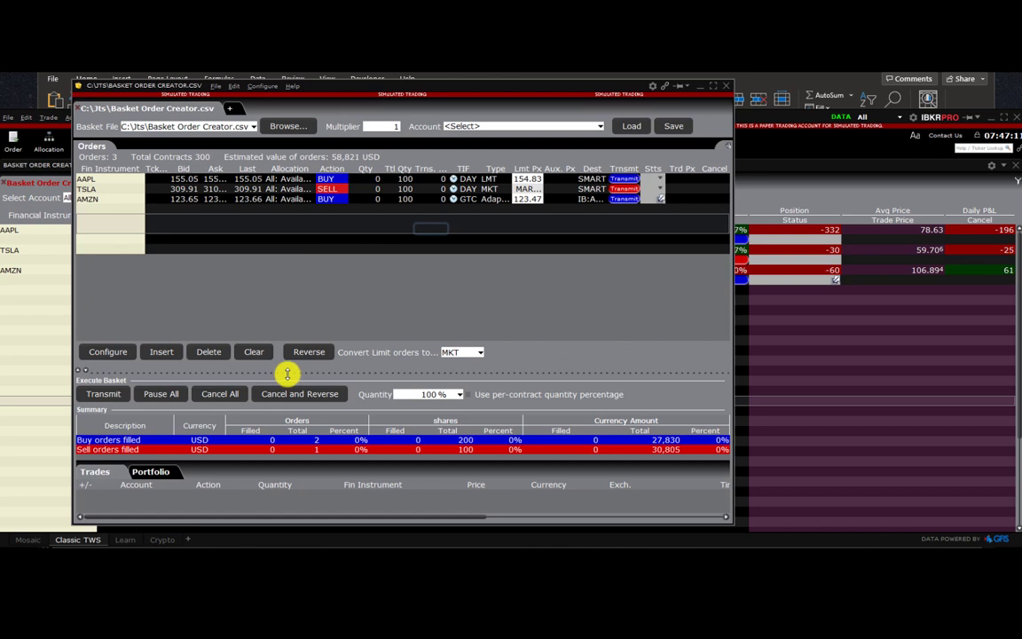
{"action": "left_click_drag", "start_coordinate": [287, 374], "coordinate": [252, 342]}
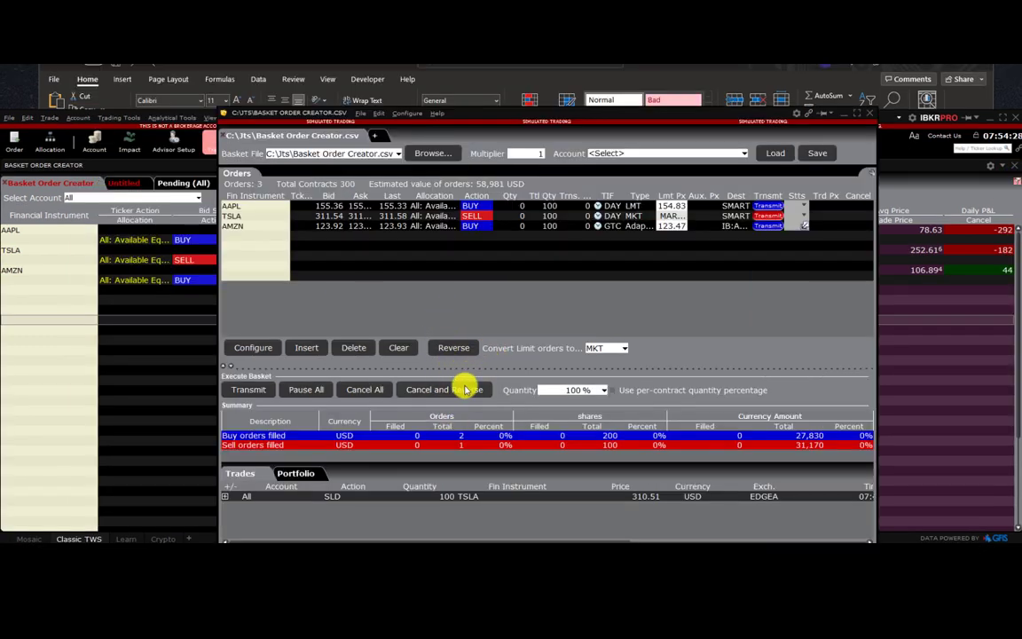
Transmit the basket and confirm submitting all its orders
{"action": "left_click", "coordinate": [251, 391]}
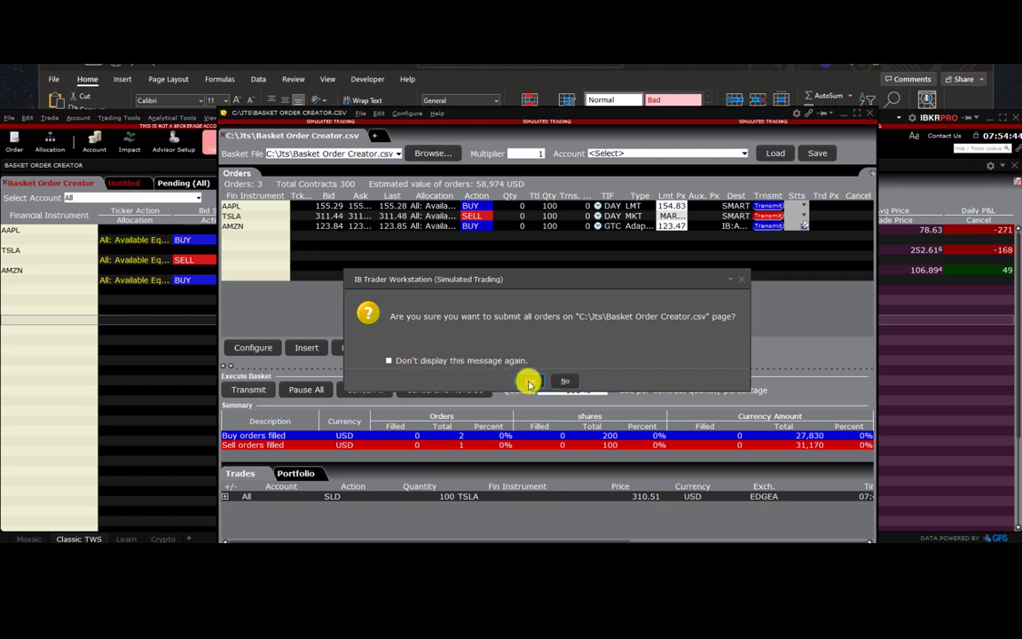
{"action": "left_click", "coordinate": [528, 382]}
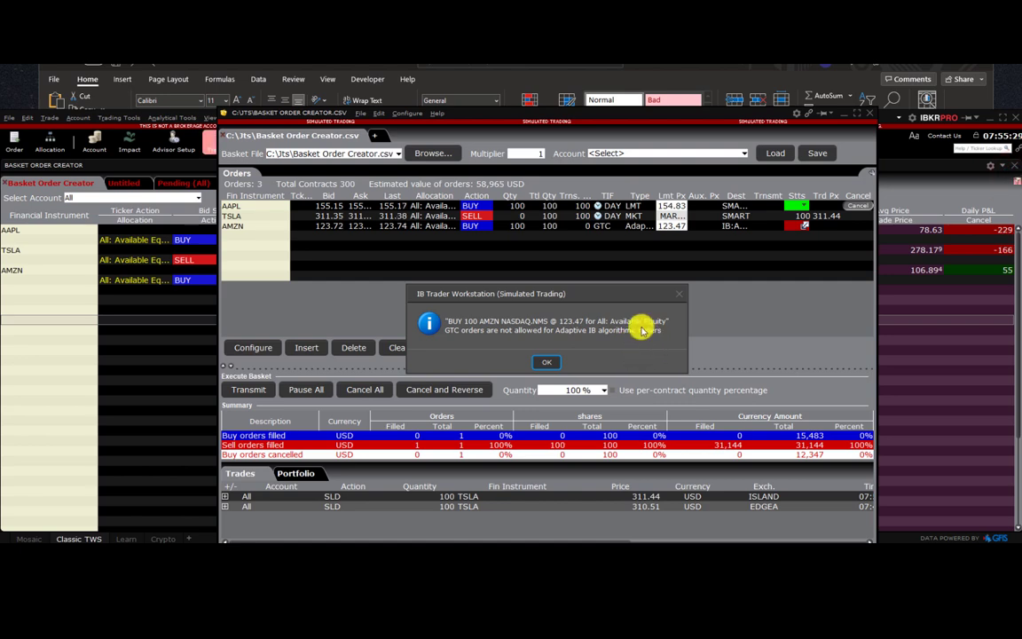
Switch to the Excel basket sheet to check AMZN's GTC setting, nudging the rejection message aside
{"action": "key", "text": "alt+Tab"}
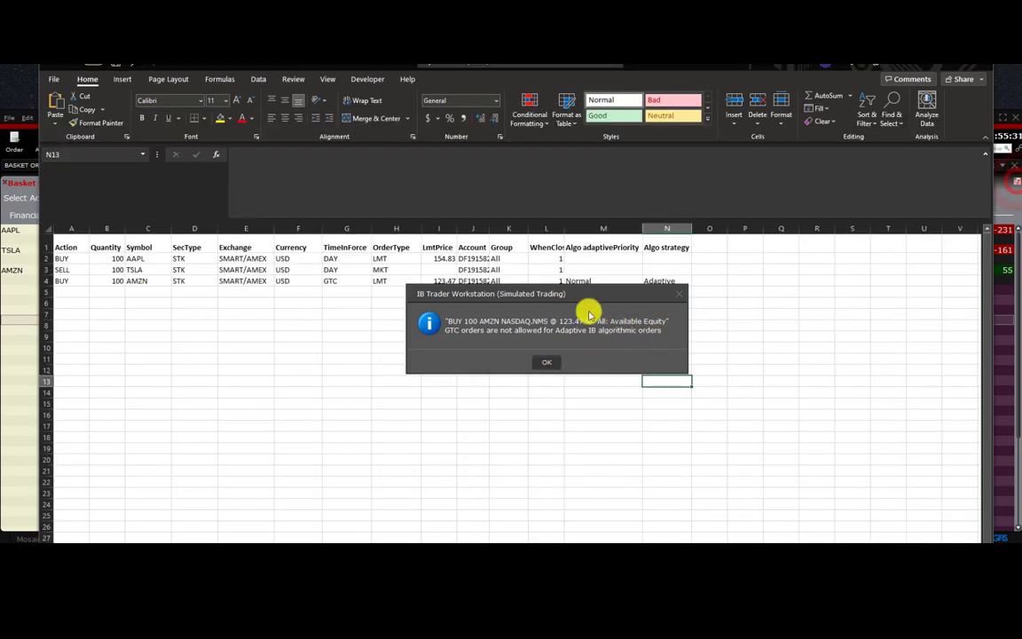
{"action": "left_click_drag", "start_coordinate": [590, 291], "coordinate": [597, 340]}
{"action": "key", "text": "alt+Tab"}
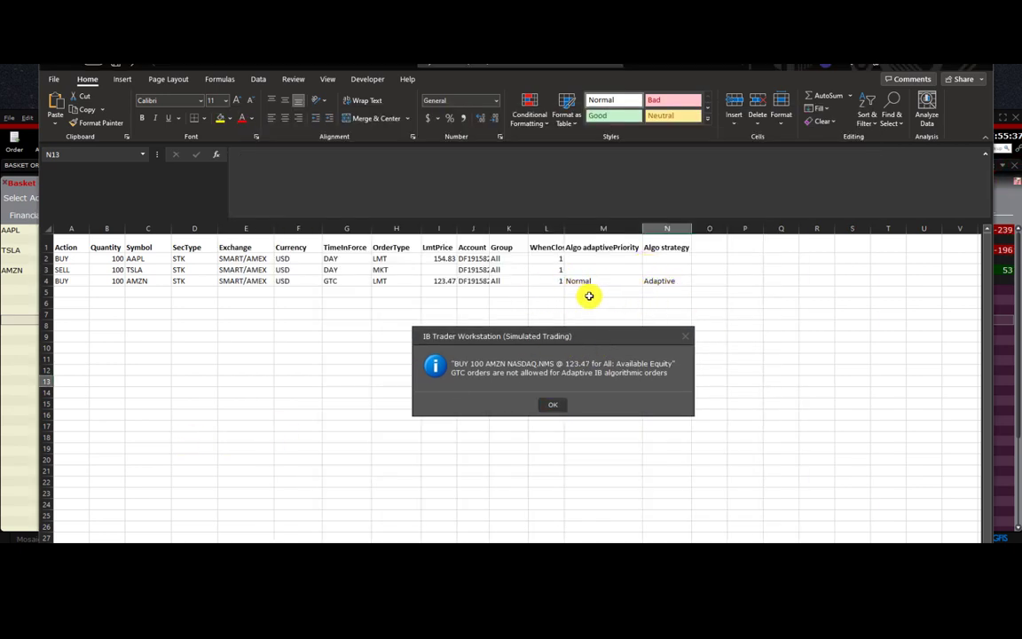
Bring BasketTrader to the front and dismiss the GTC-not-allowed message
{"action": "left_click", "coordinate": [28, 468]}
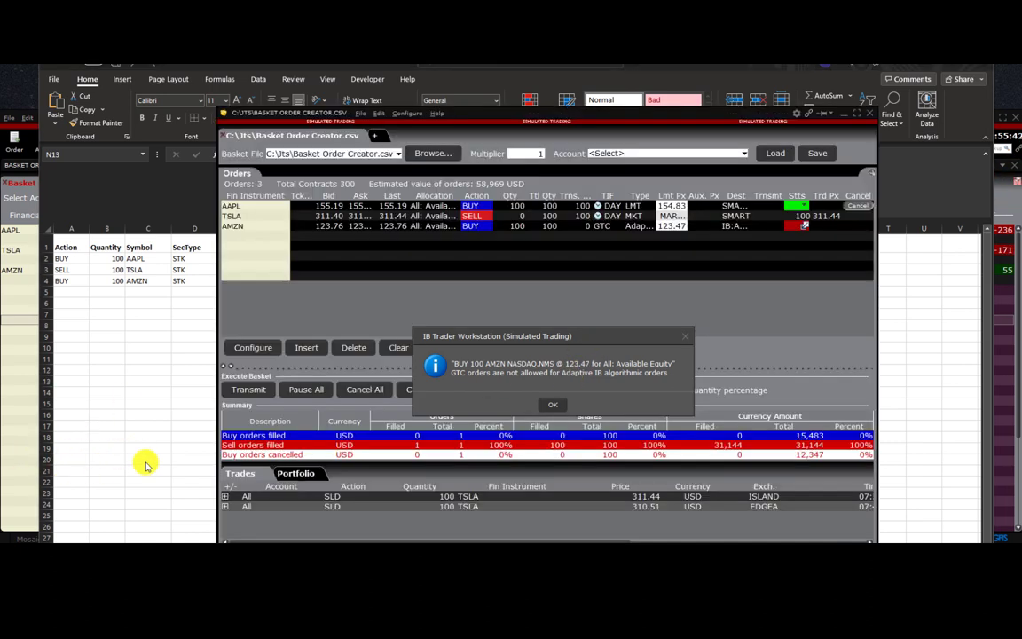
{"action": "left_click_drag", "start_coordinate": [598, 336], "coordinate": [628, 287]}
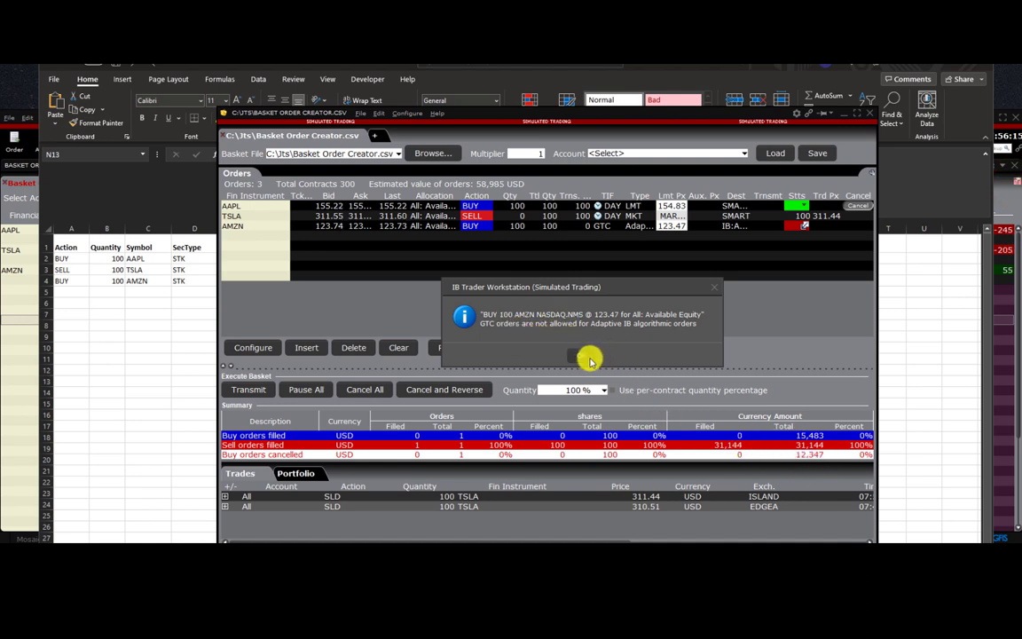
{"action": "left_click", "coordinate": [587, 357]}
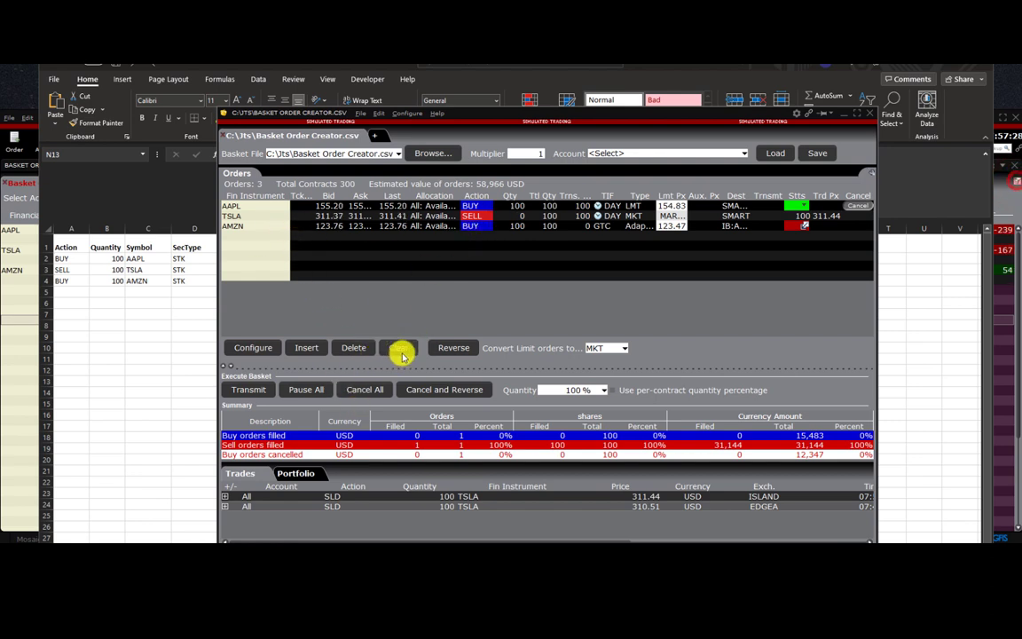
Cancel all remaining orders, clear the basket with Yes, and return to Excel
{"action": "left_click", "coordinate": [371, 394]}
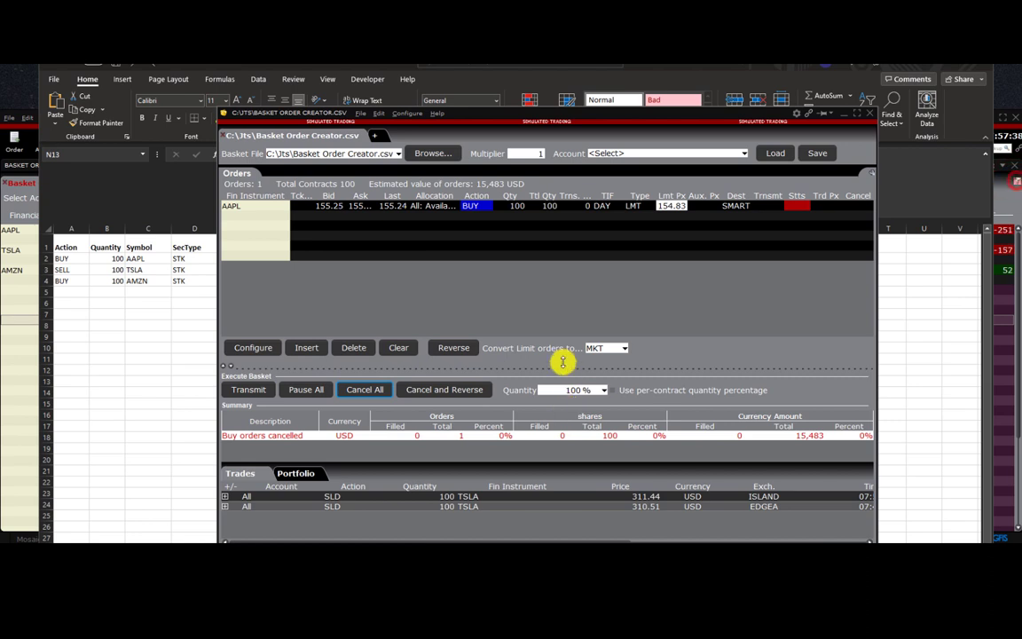
{"action": "left_click", "coordinate": [398, 346]}
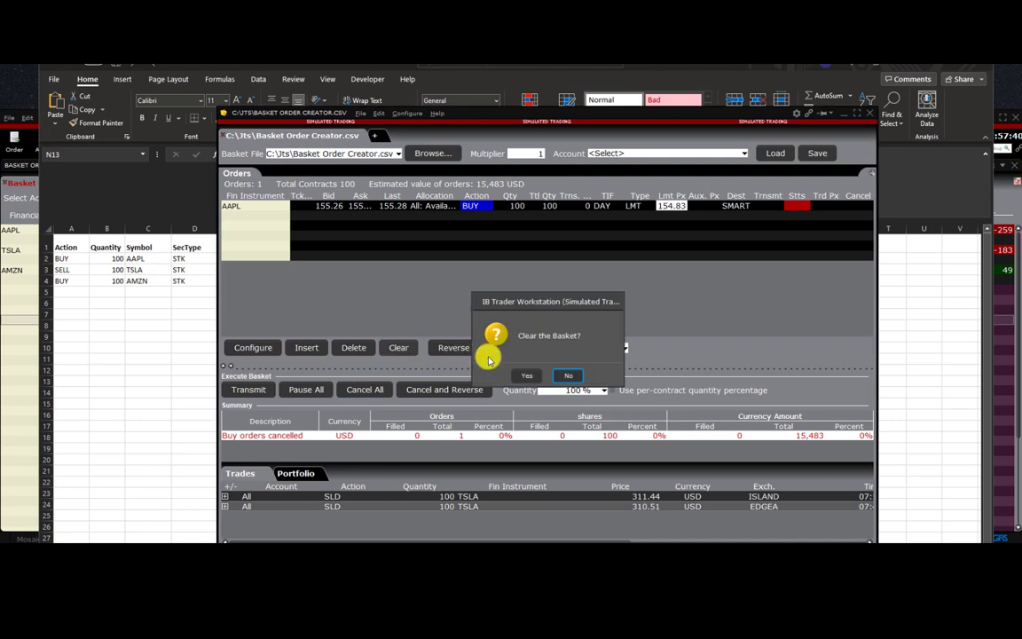
{"action": "left_click", "coordinate": [529, 376]}
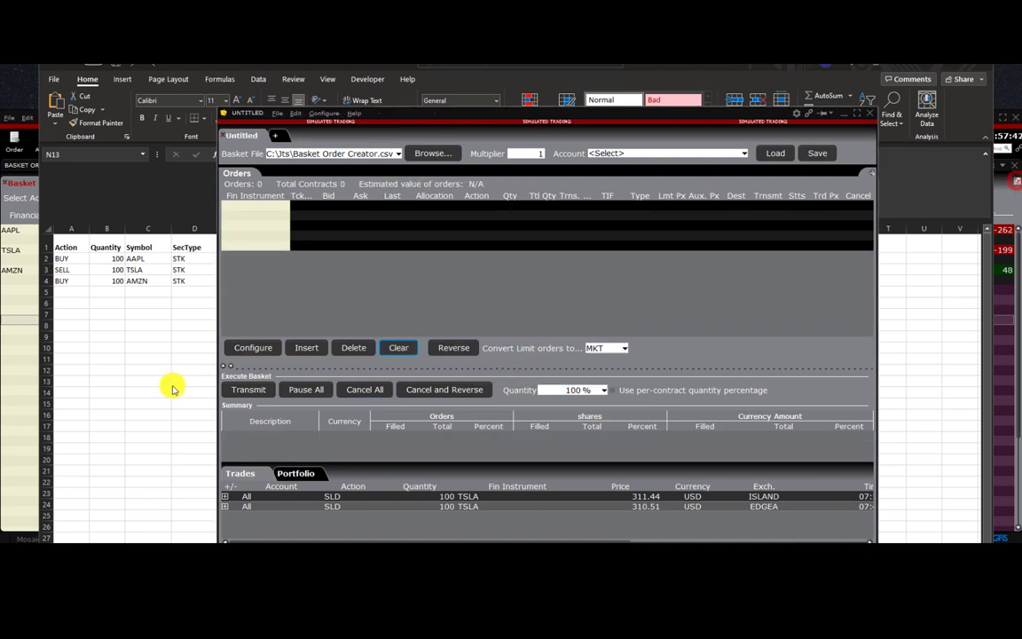
{"action": "key", "text": "alt+Tab"}
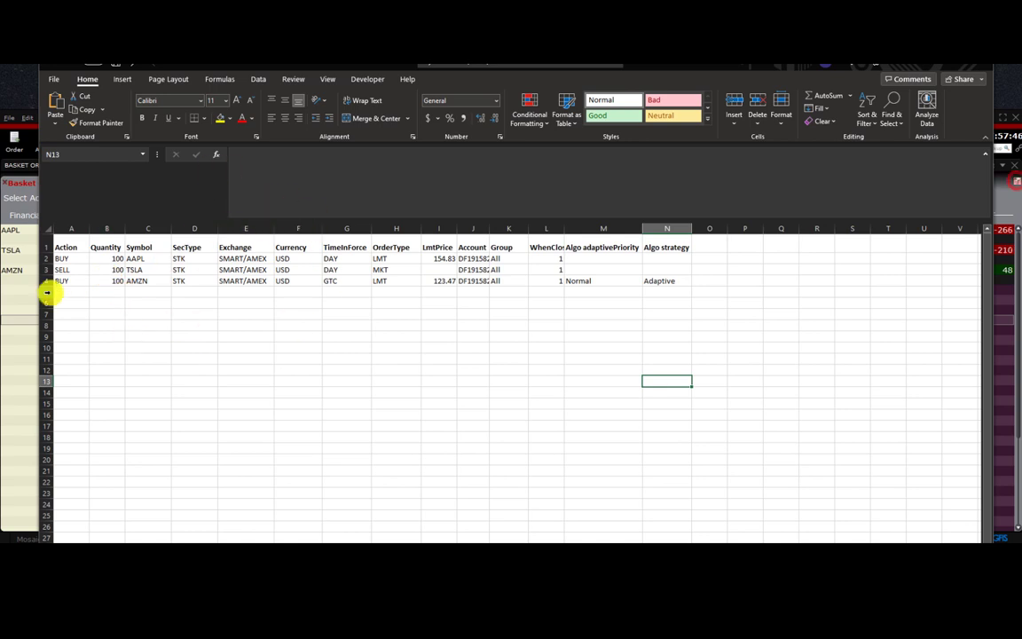
Delete the TSLA sell order row from the basket sheet
{"action": "right_click", "coordinate": [38, 269]}
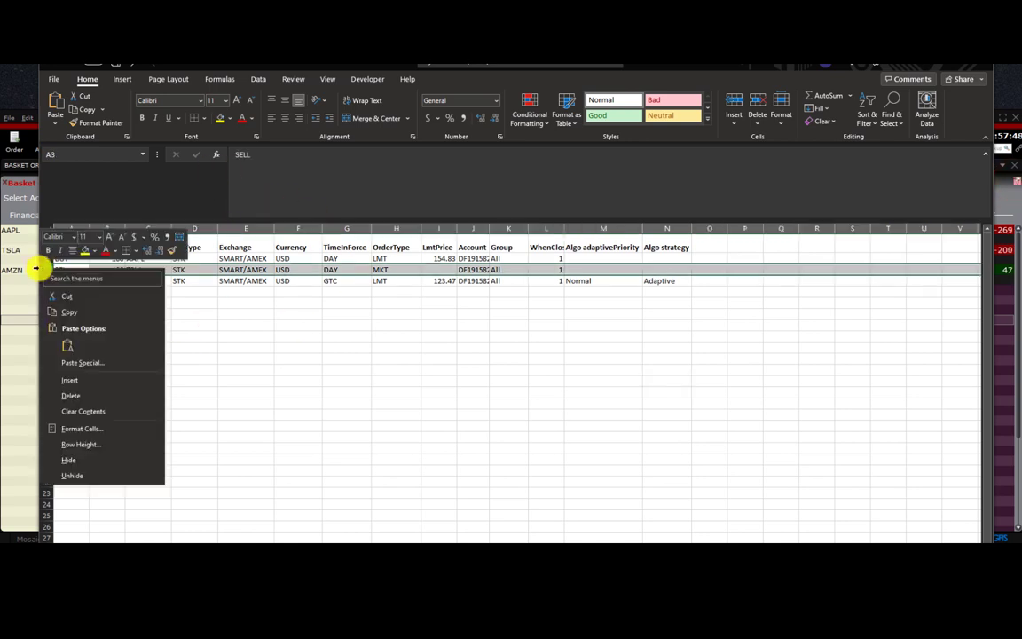
{"action": "left_click", "coordinate": [81, 395]}
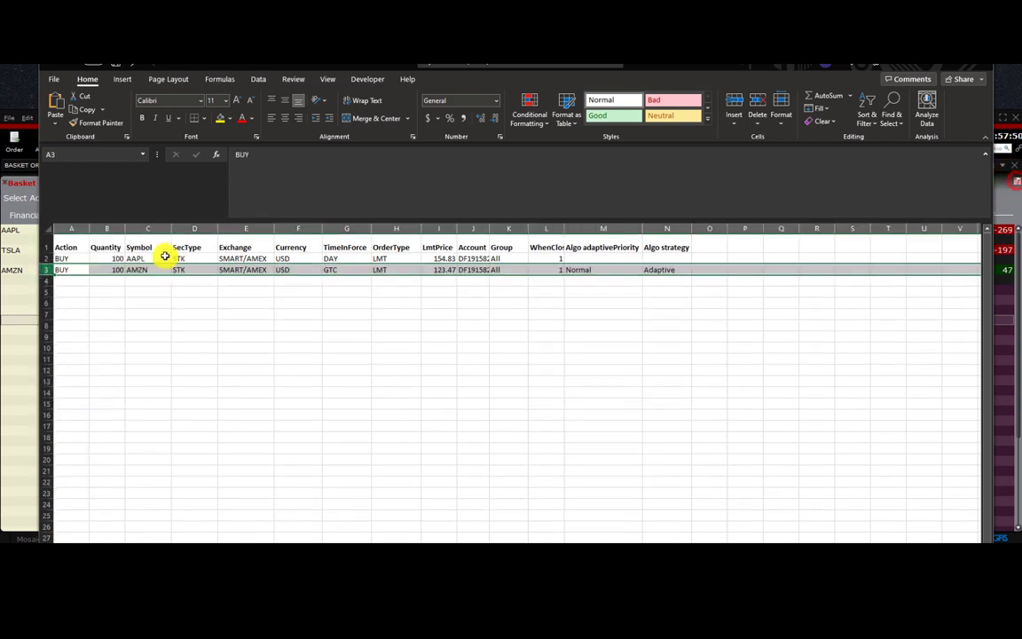
{"action": "left_click", "coordinate": [146, 258]}
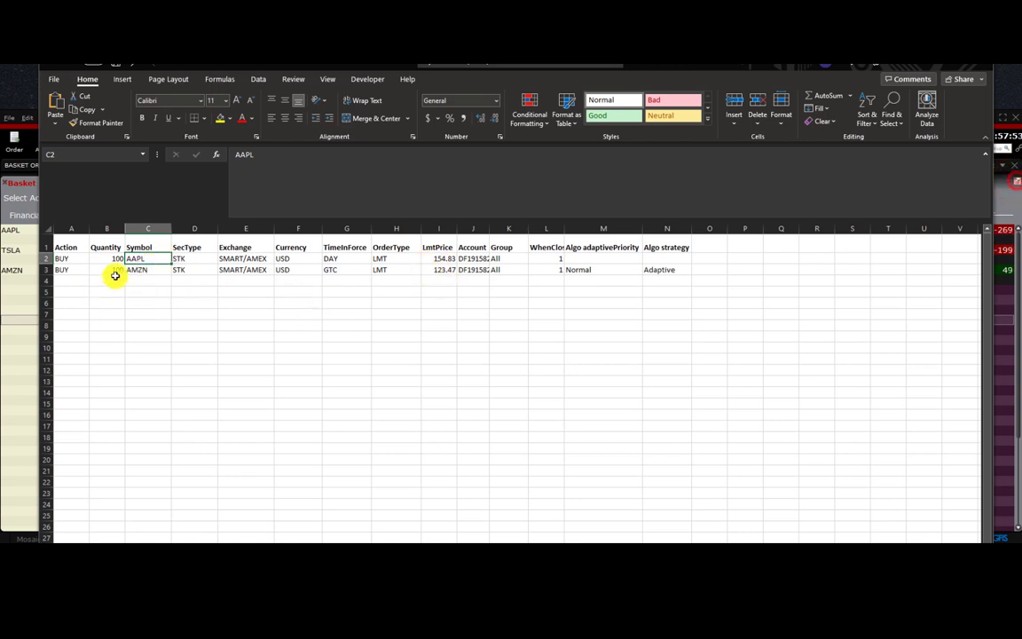
Set AMZN's time in force G3 to DAY and AAPL's limit price I2 to 155
{"action": "left_click", "coordinate": [325, 269]}
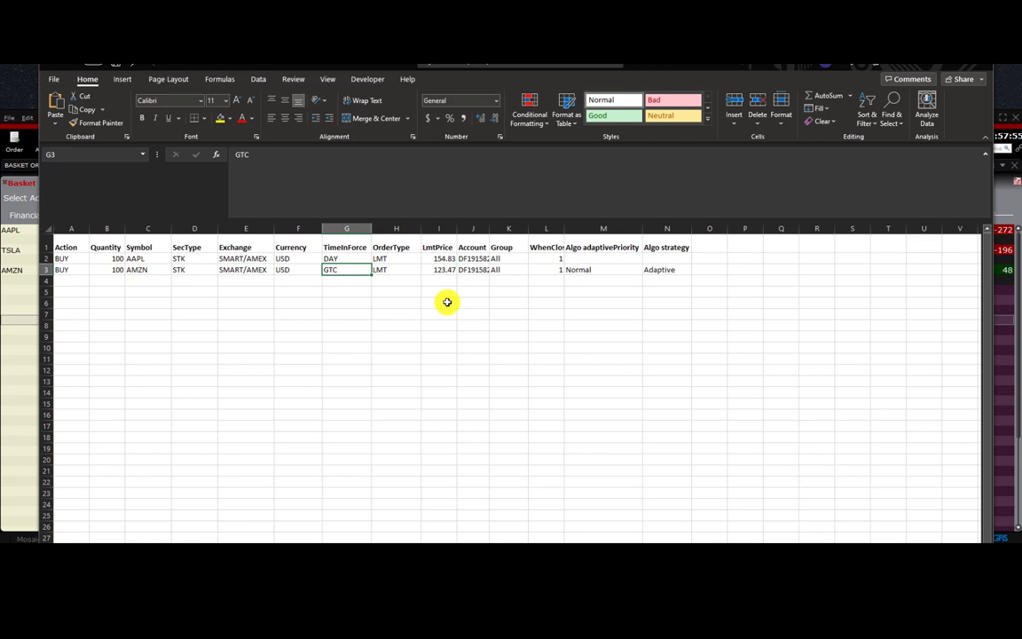
{"action": "type", "text": "DAY"}
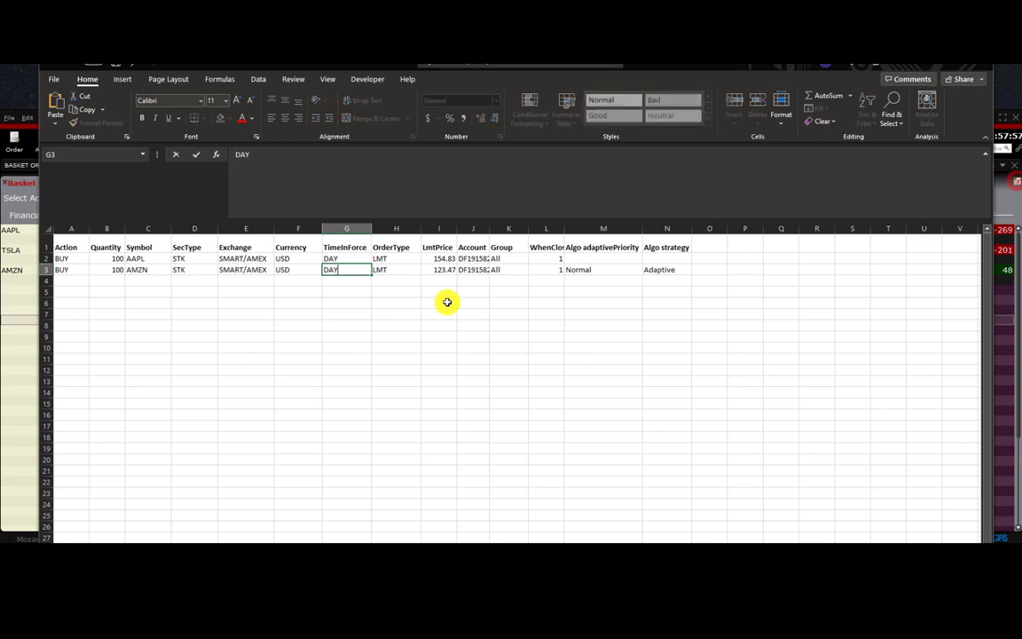
{"action": "key", "text": "Return"}
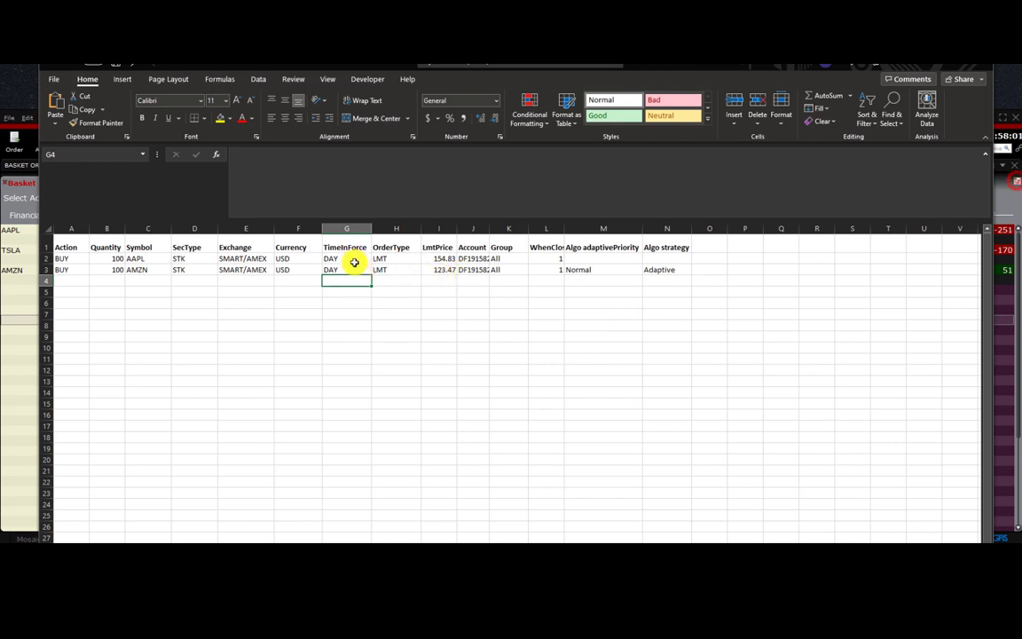
{"action": "left_click", "coordinate": [440, 259]}
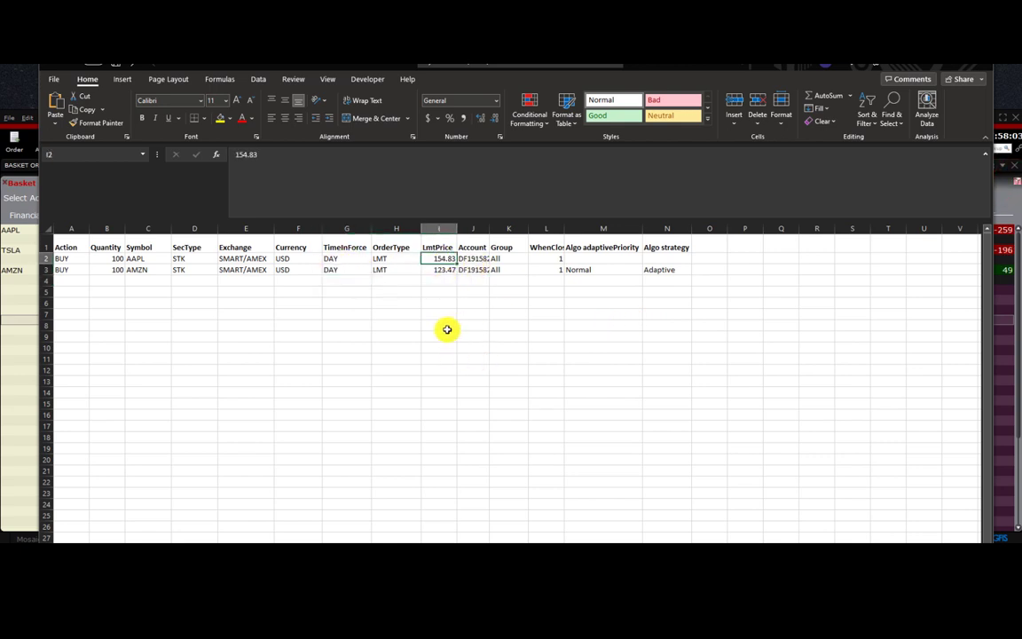
{"action": "type", "text": "155"}
{"action": "key", "text": "Return"}
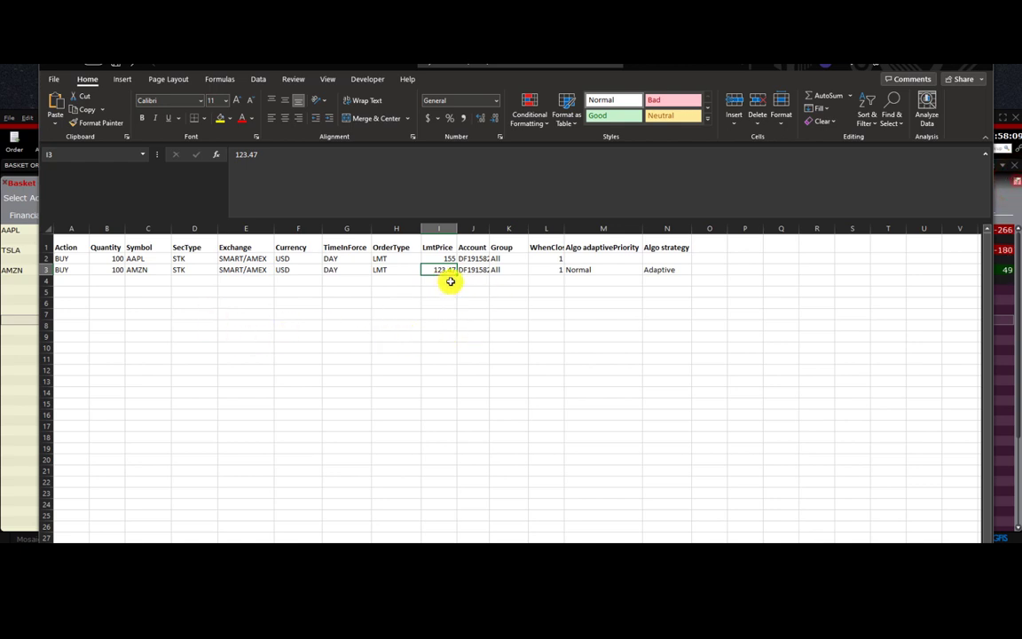
Save the basket CSV with Ctrl+S, dismissing the data-loss warning
{"action": "key", "text": "ctrl+s"}
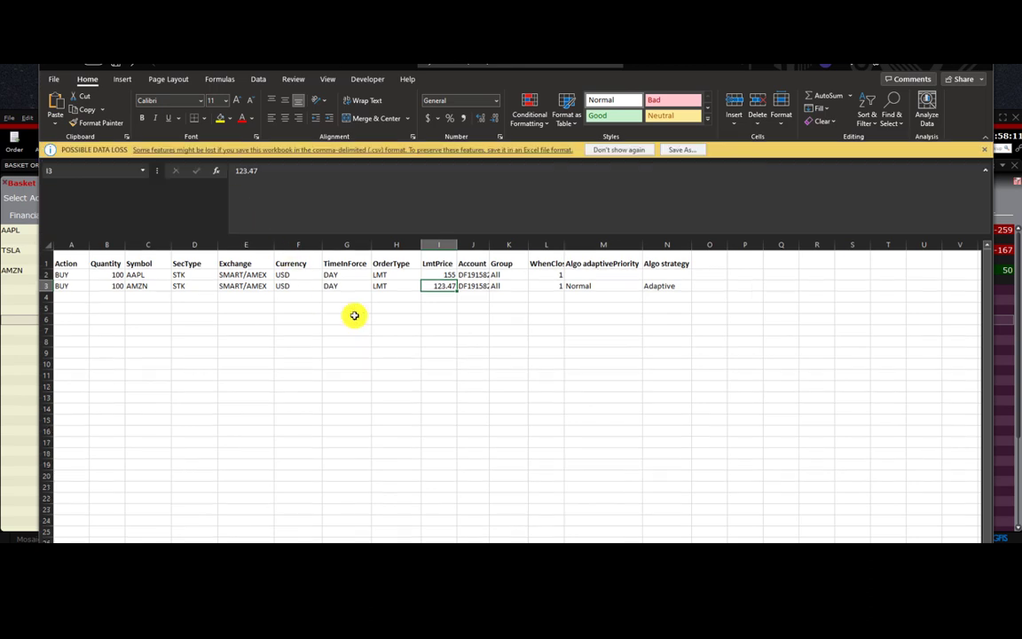
{"action": "left_click", "coordinate": [982, 153]}
{"action": "left_click", "coordinate": [540, 338]}
{"action": "key", "text": "ctrl+s"}
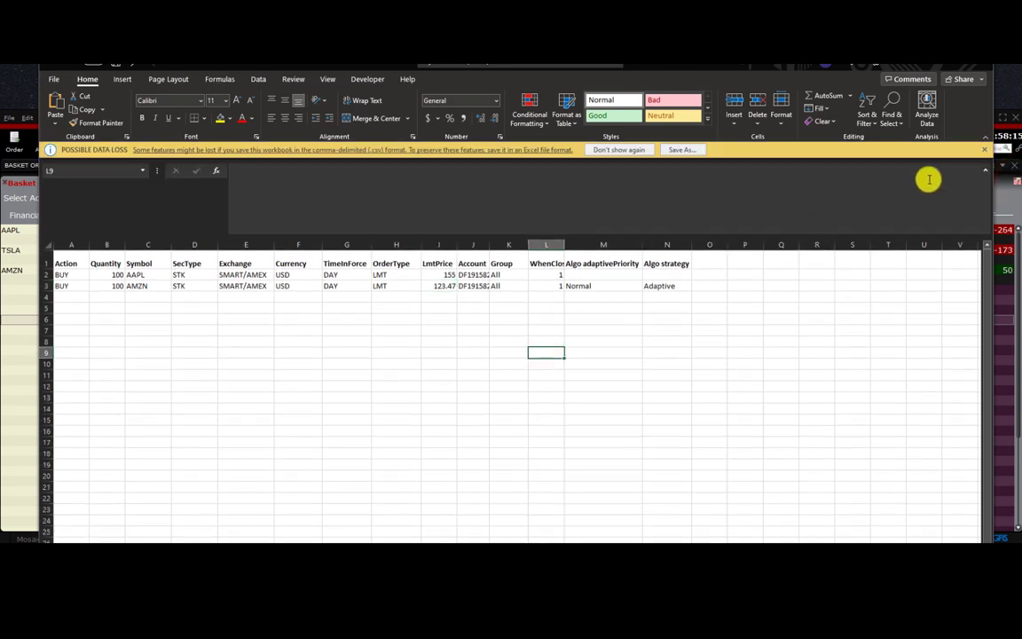
{"action": "left_click", "coordinate": [618, 150]}
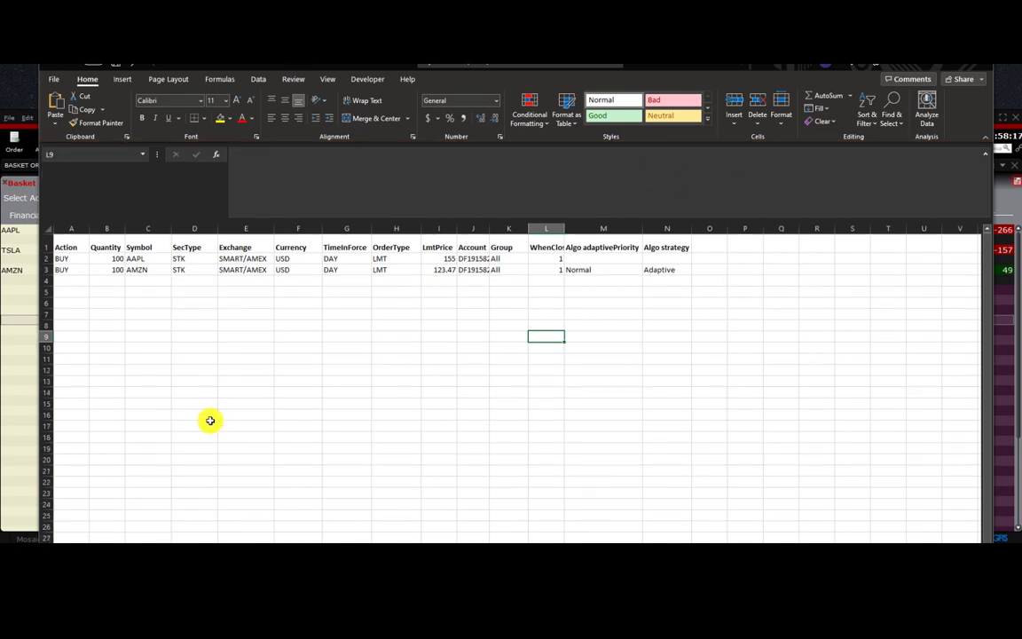
Bring TWS forward and reload the corrected Basket Order Creator.csv with the AAPL and AMZN buys
{"action": "left_click", "coordinate": [28, 437]}
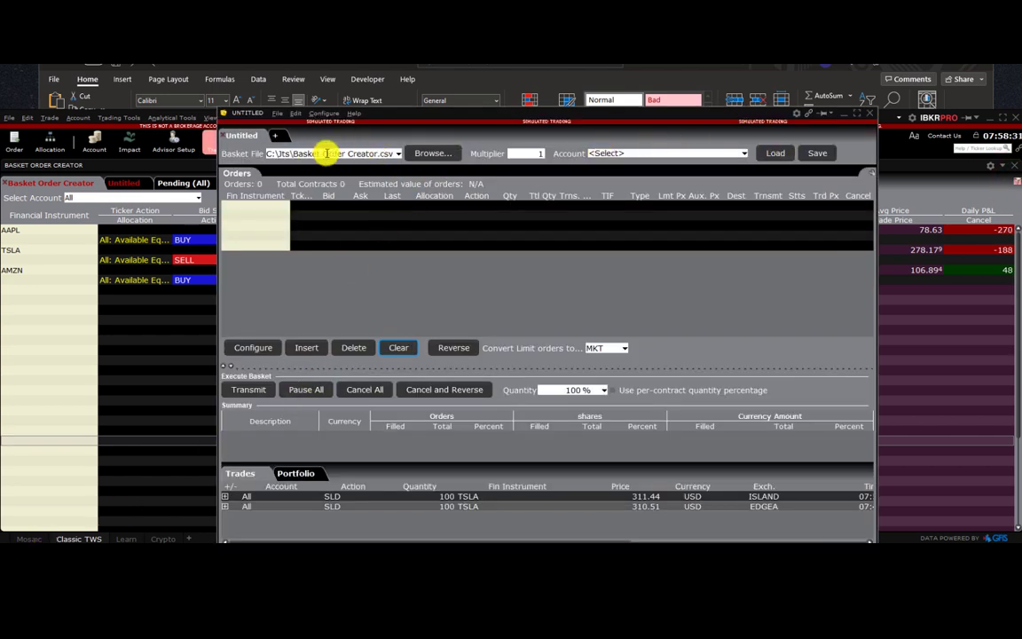
{"action": "left_click", "coordinate": [776, 153]}
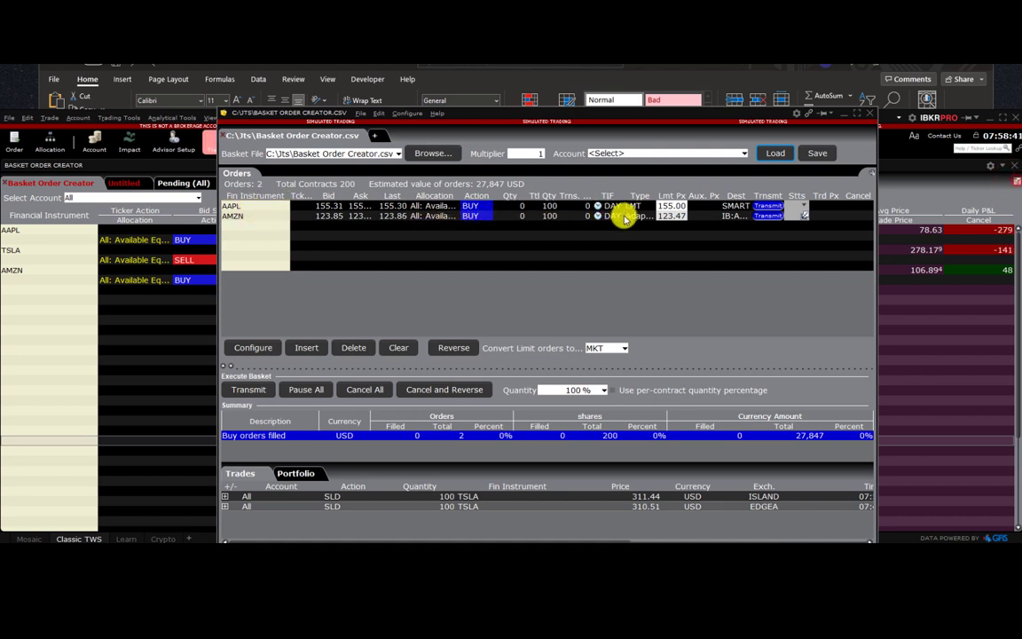
Transmit and confirm the AAPL and AMZN DAY basket orders, then bring the Excel basket CSV back
{"action": "left_click", "coordinate": [258, 390]}
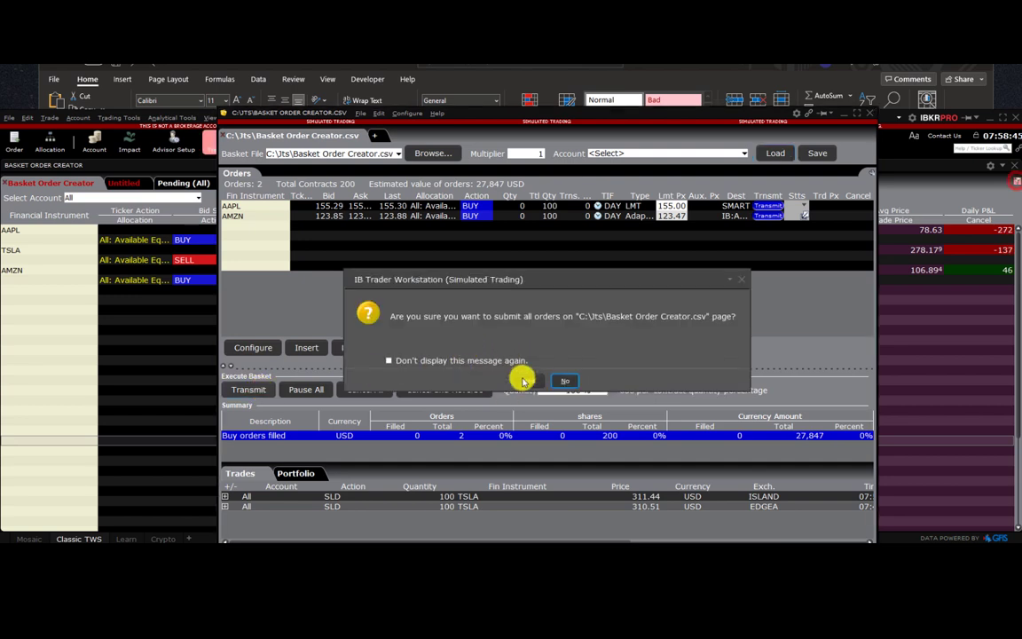
{"action": "left_click", "coordinate": [519, 381]}
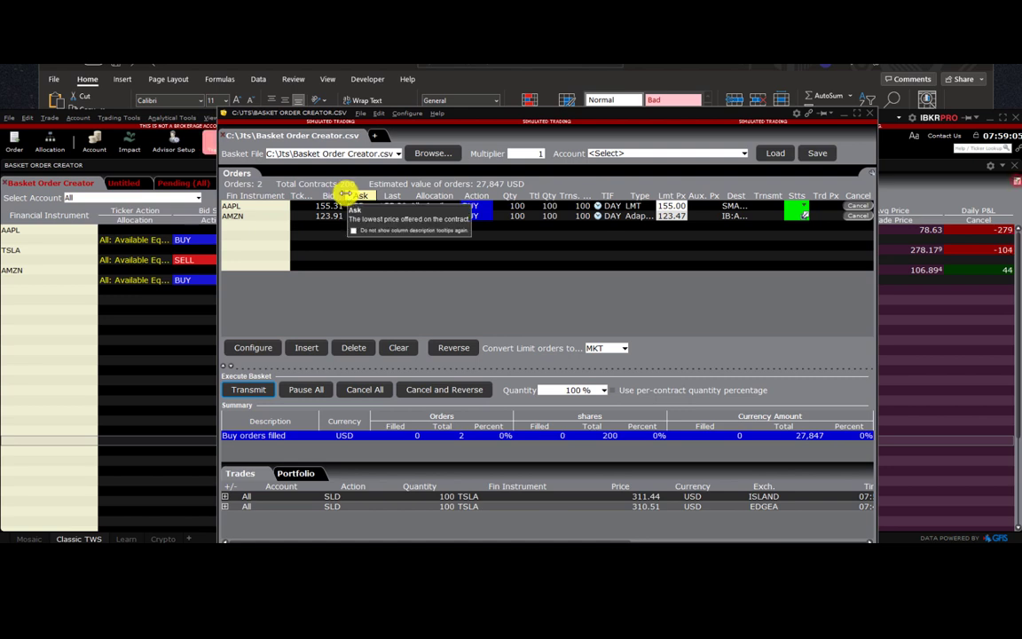
{"action": "left_click_drag", "start_coordinate": [344, 194], "coordinate": [354, 197]}
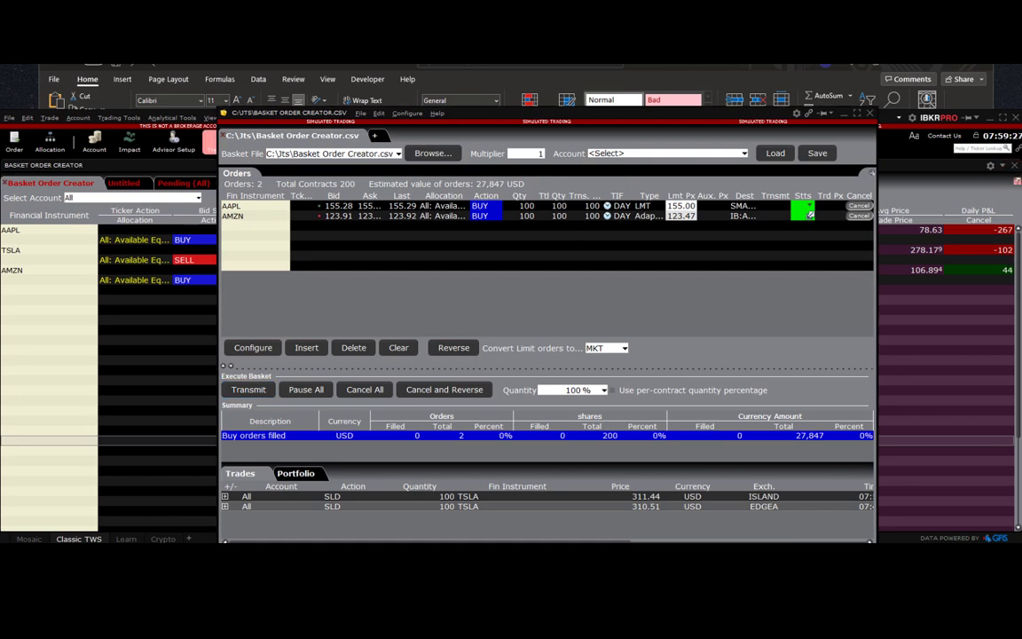
{"action": "key", "text": "alt+Tab"}
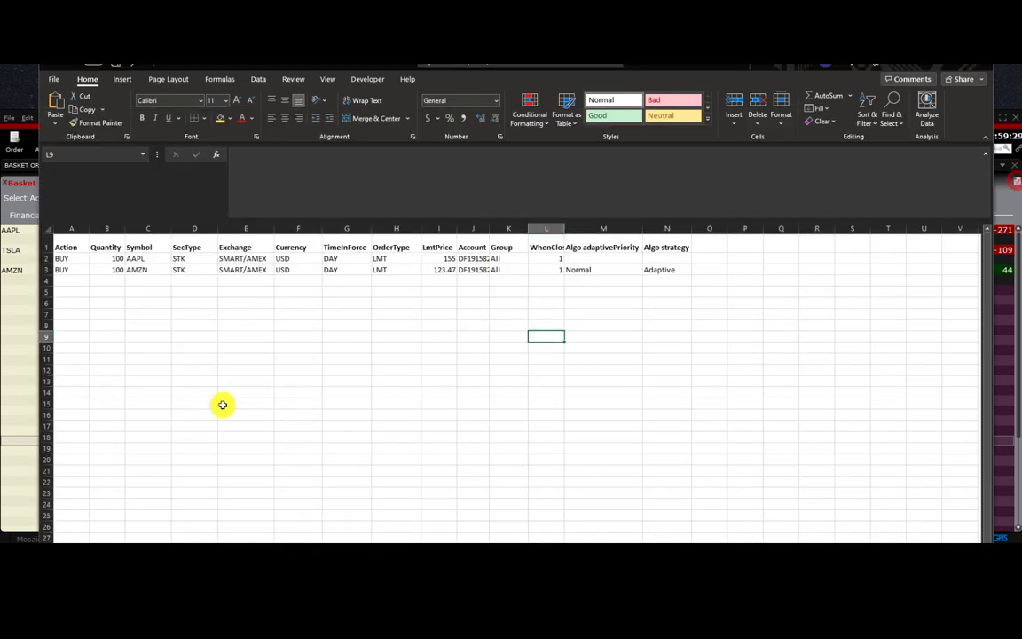